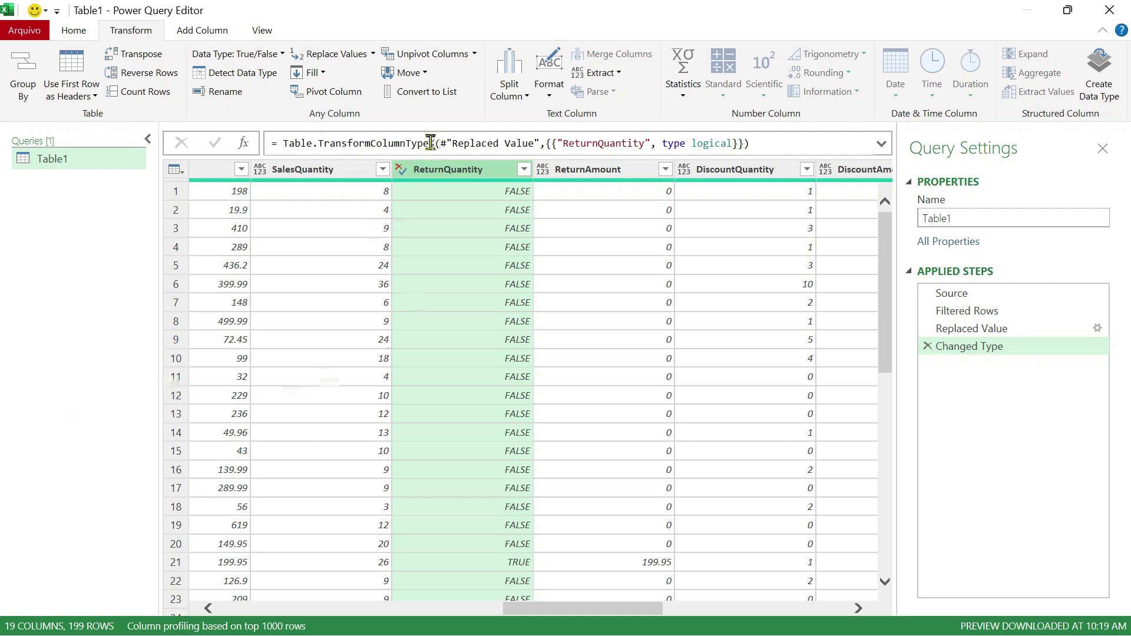
click(400, 170)
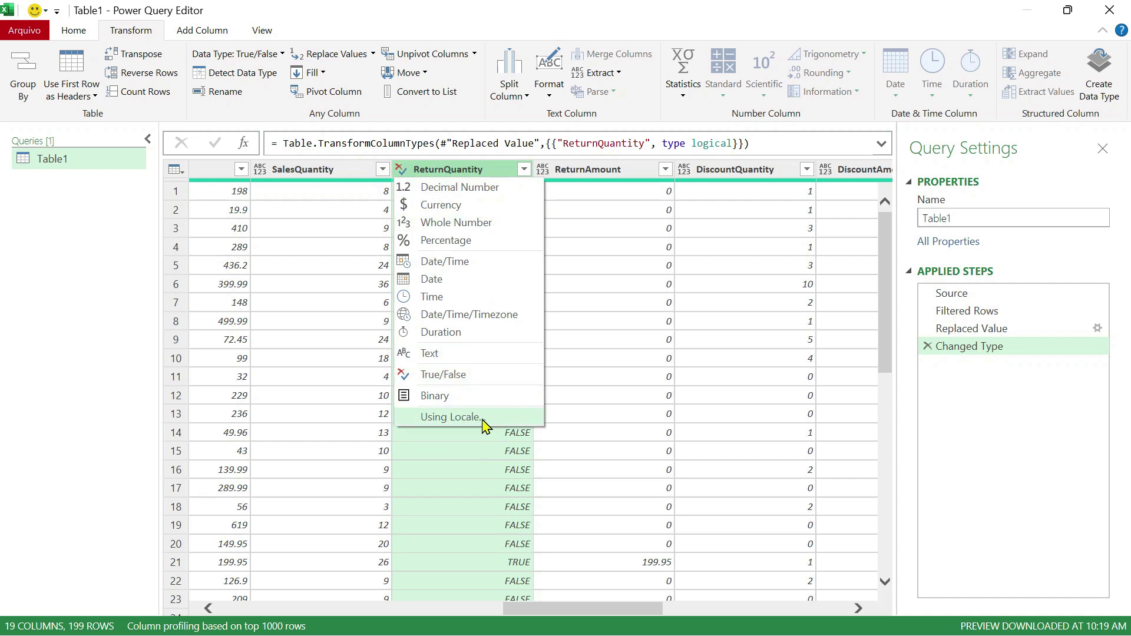
click(87, 302)
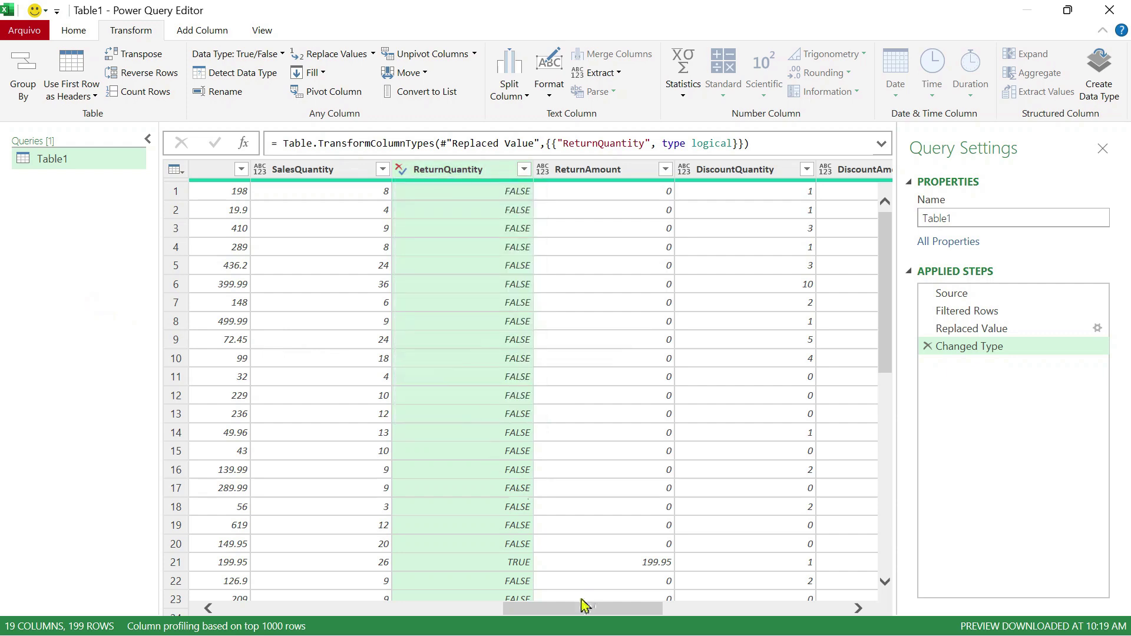
Step: Try to change the UpdateTime column's data type directly to Date
drag(575, 610, 792, 607)
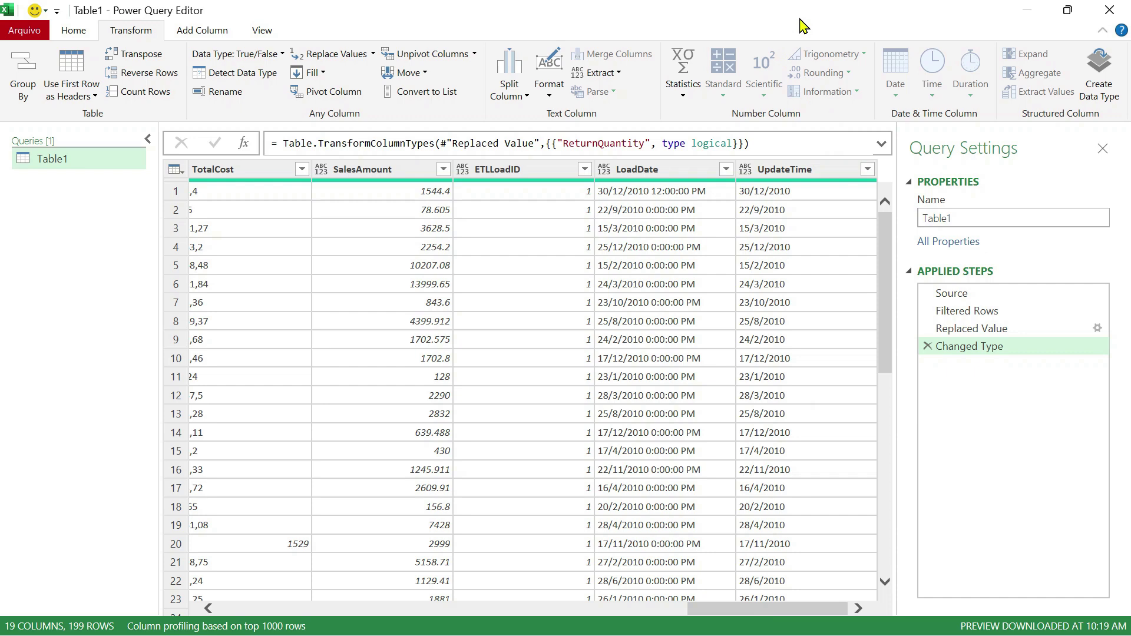
click(707, 174)
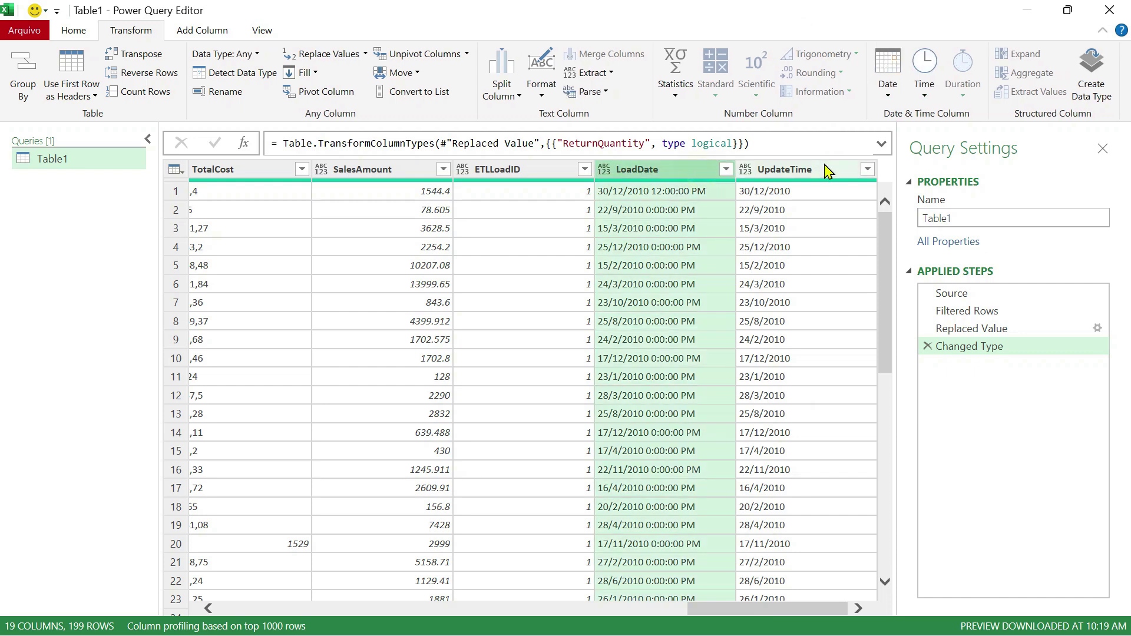
shift+click(835, 176)
click(695, 172)
click(830, 172)
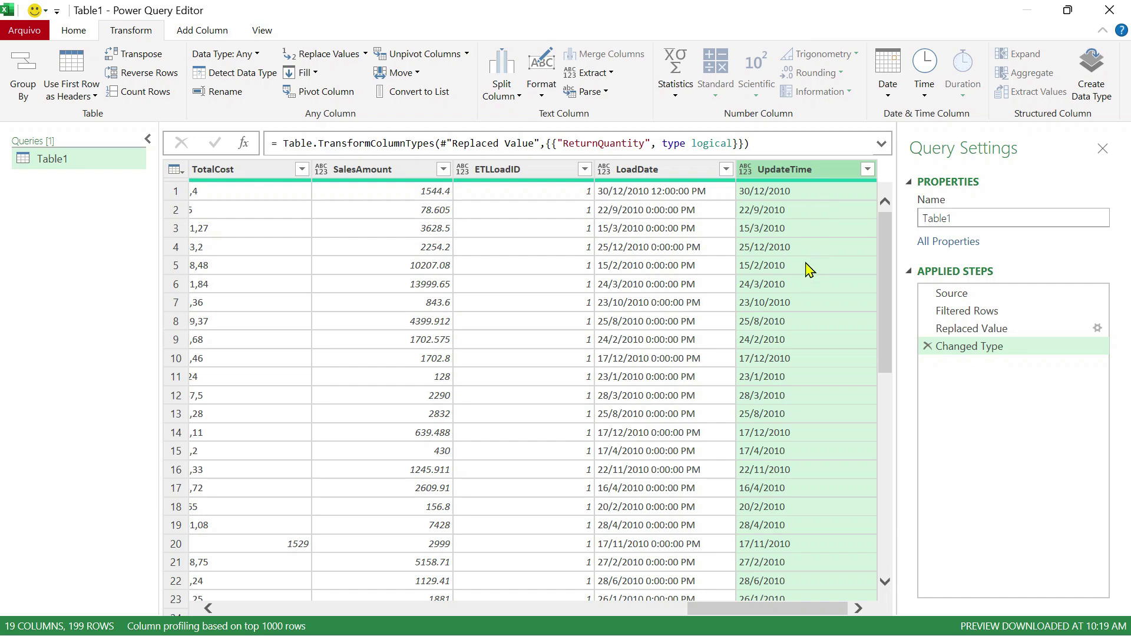
click(746, 173)
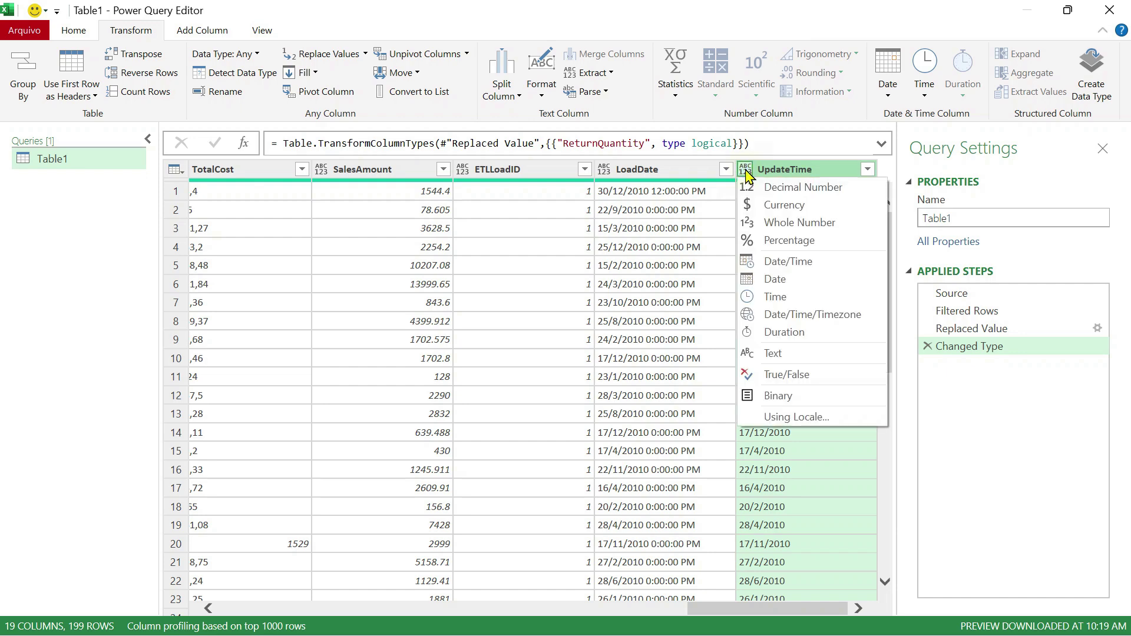
click(776, 281)
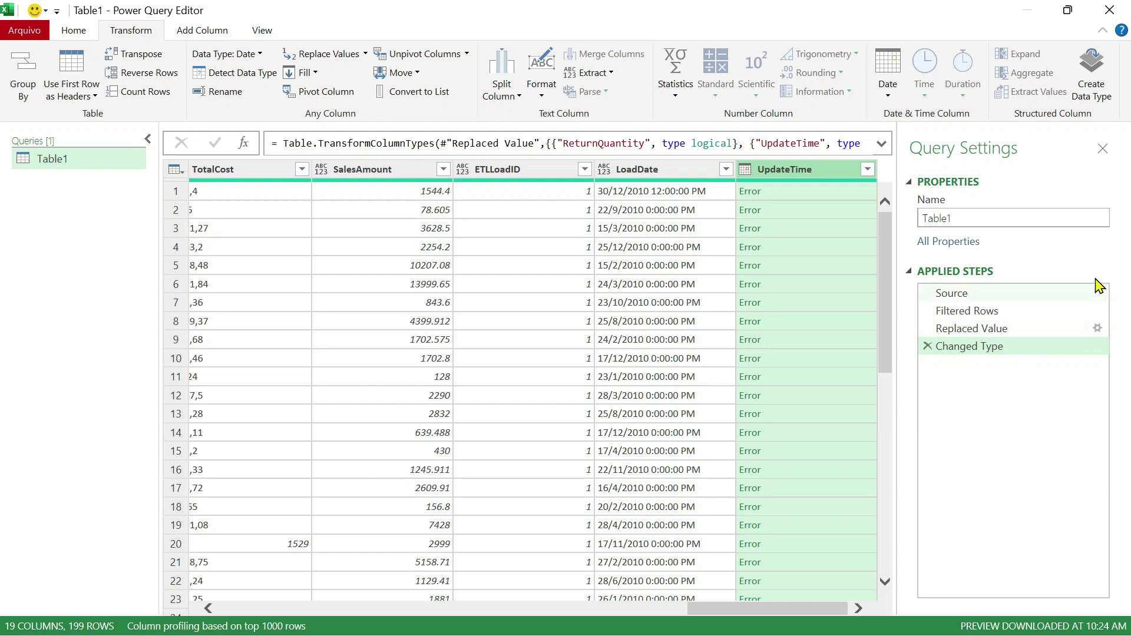
Step: Delete the Changed Type applied step and start a locale-based type change on the UpdateTime column with data type Date
click(927, 346)
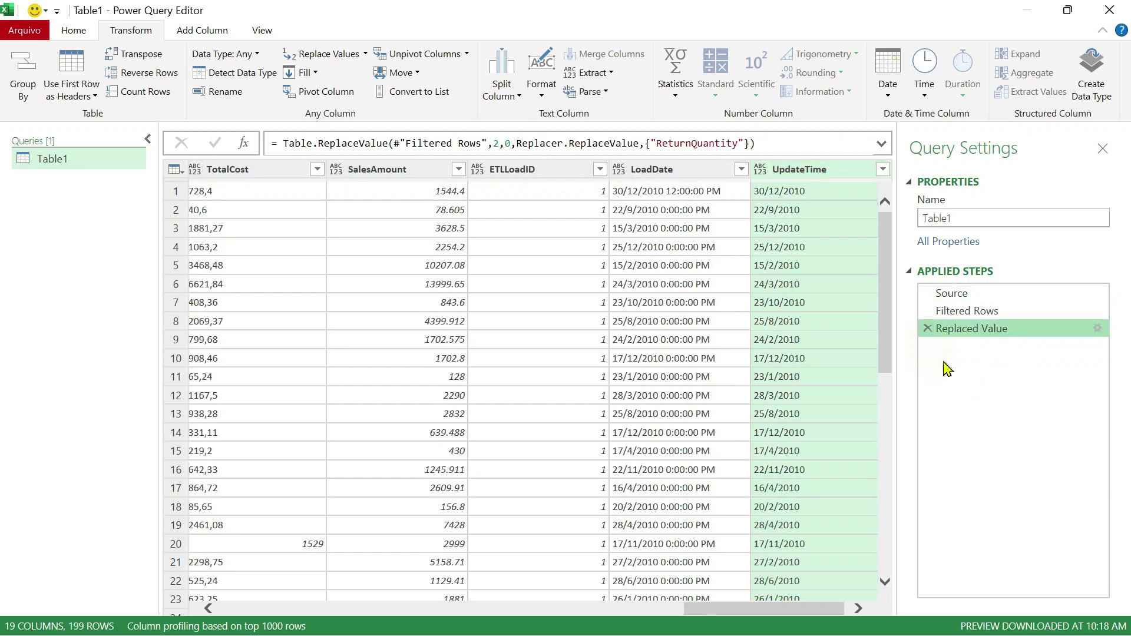
click(760, 171)
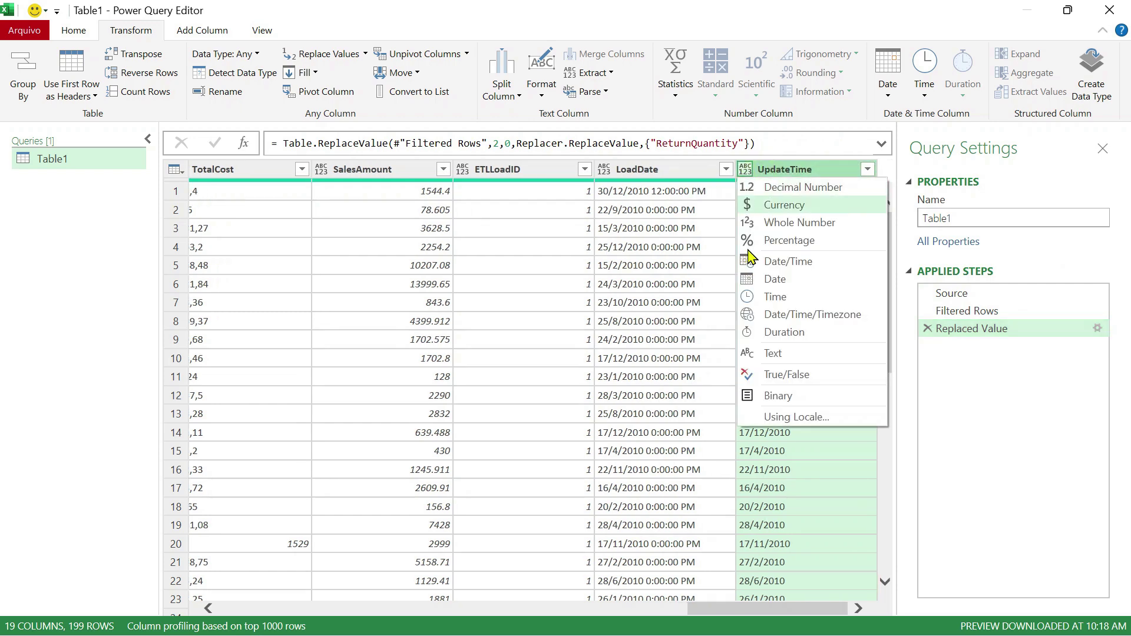
click(816, 418)
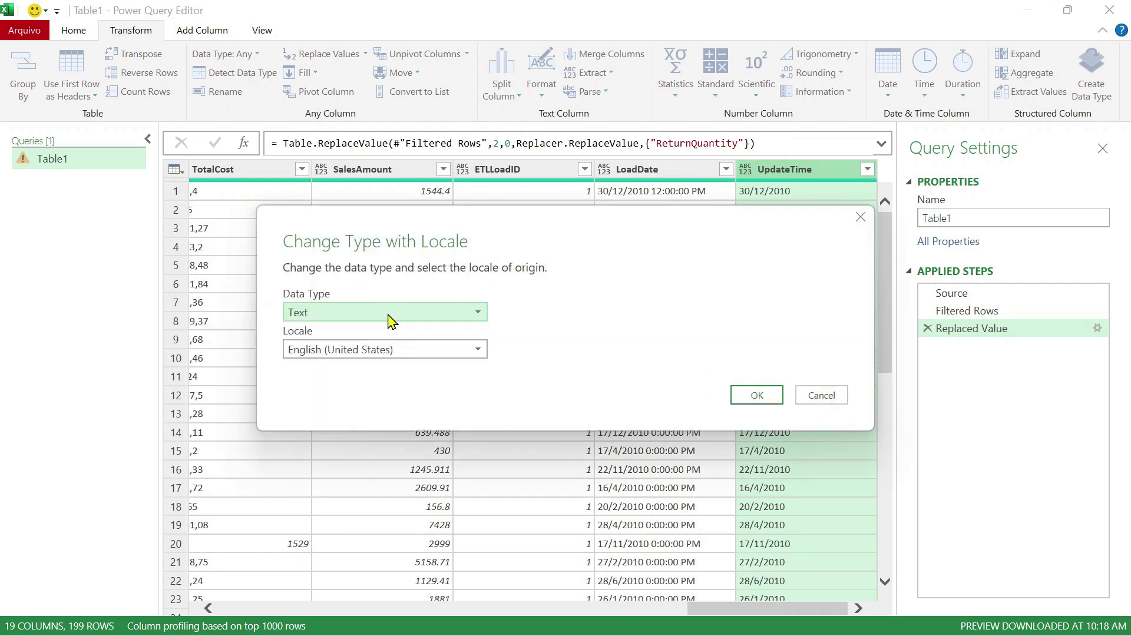
click(395, 315)
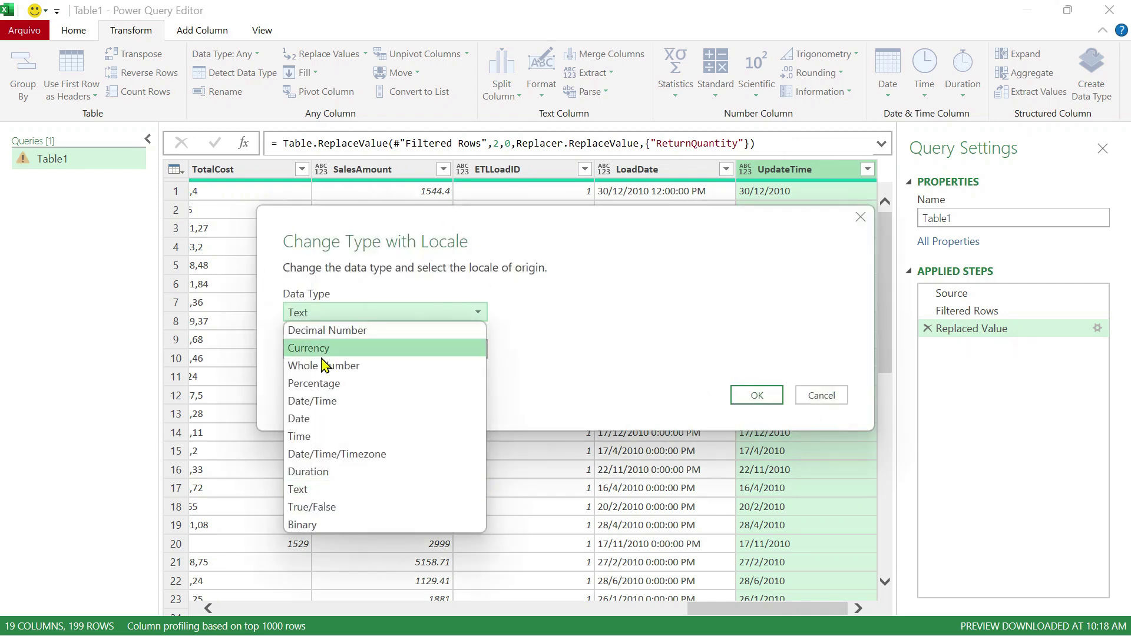
click(307, 419)
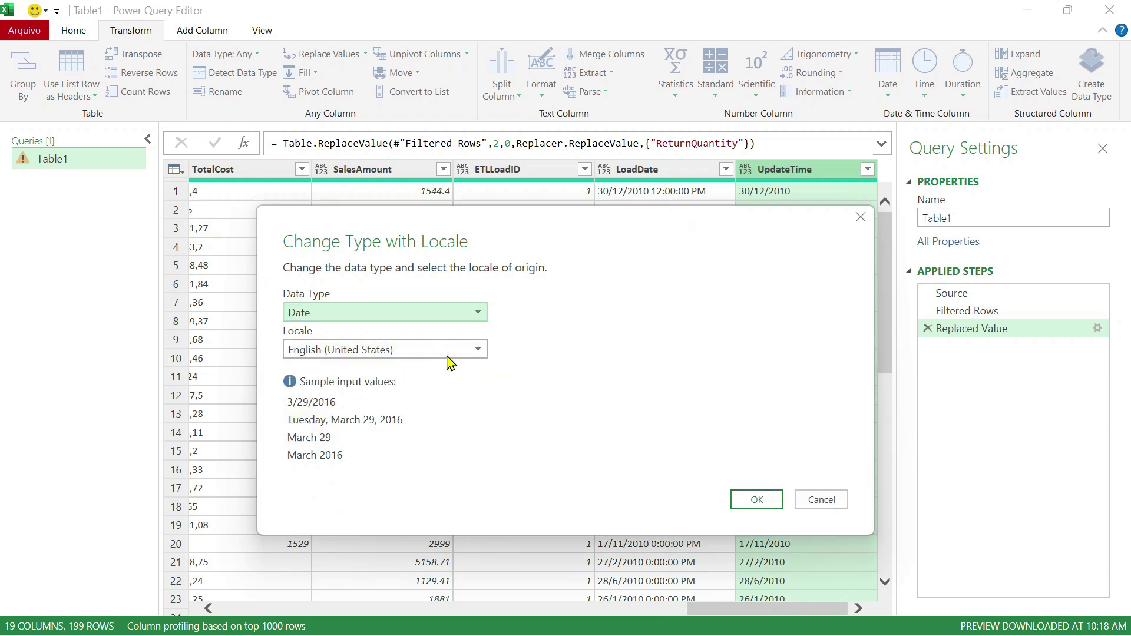
Step: Set the locale of origin to Spanish (Argentina) and apply the UpdateTime type change
click(473, 352)
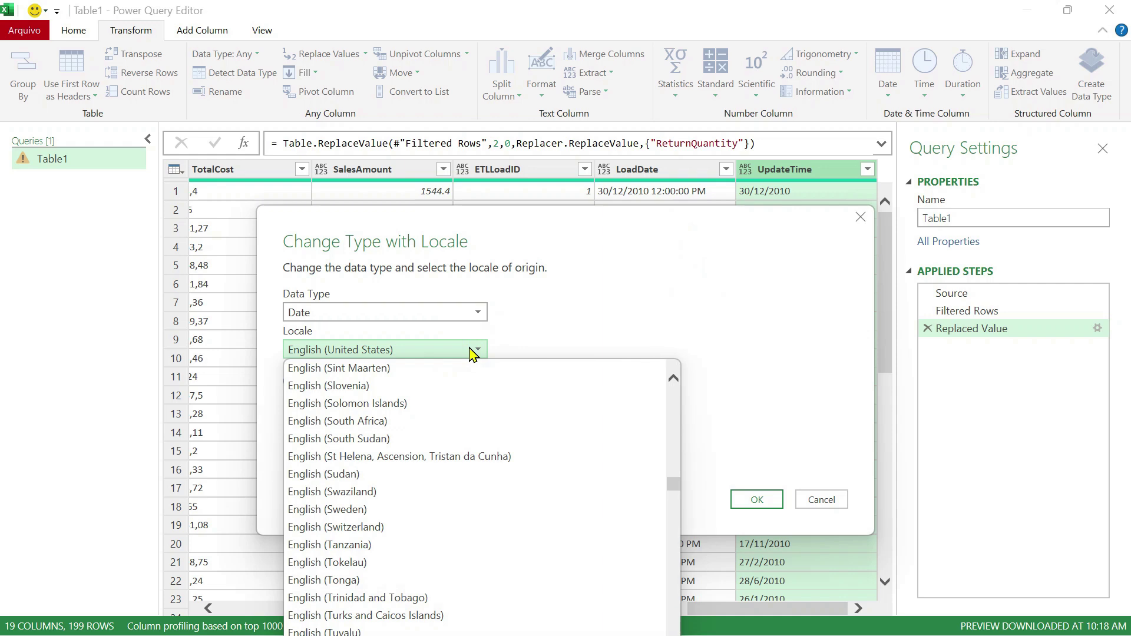
scroll(442, 517, down, 20)
scroll(436, 468, down, 20)
scroll(439, 468, down, 20)
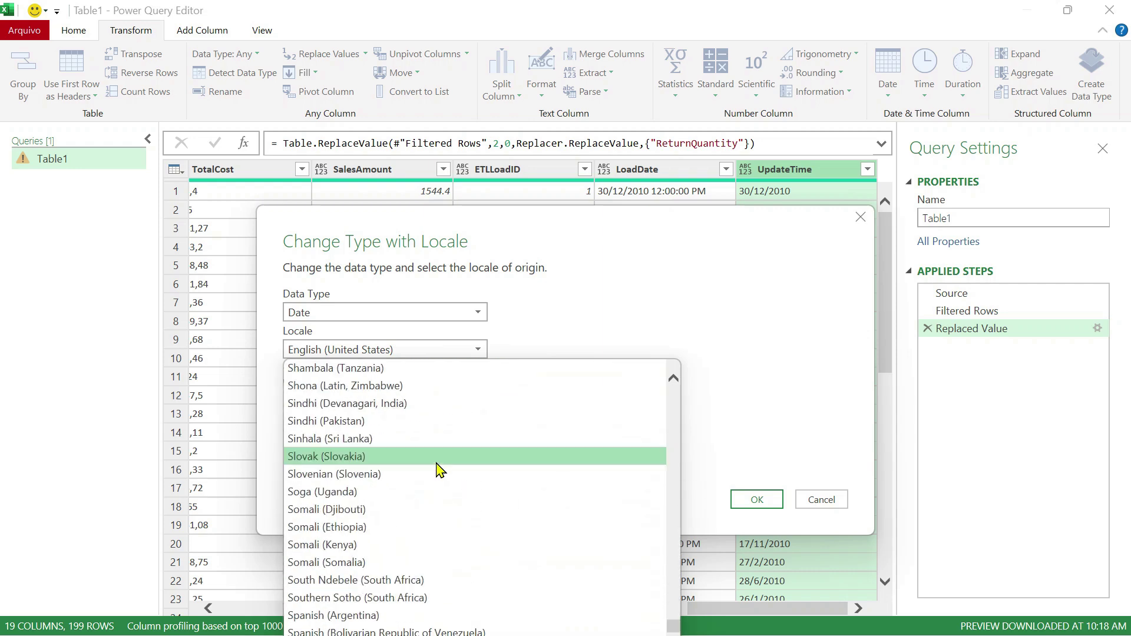
scroll(439, 470, down, 7)
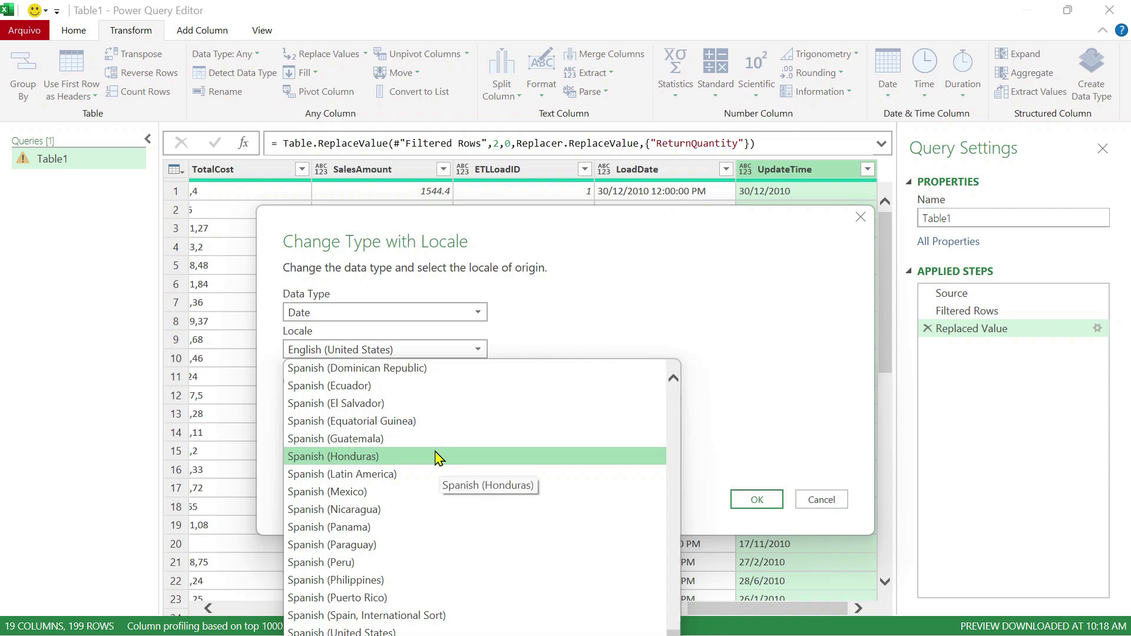
scroll(386, 464, up, 2)
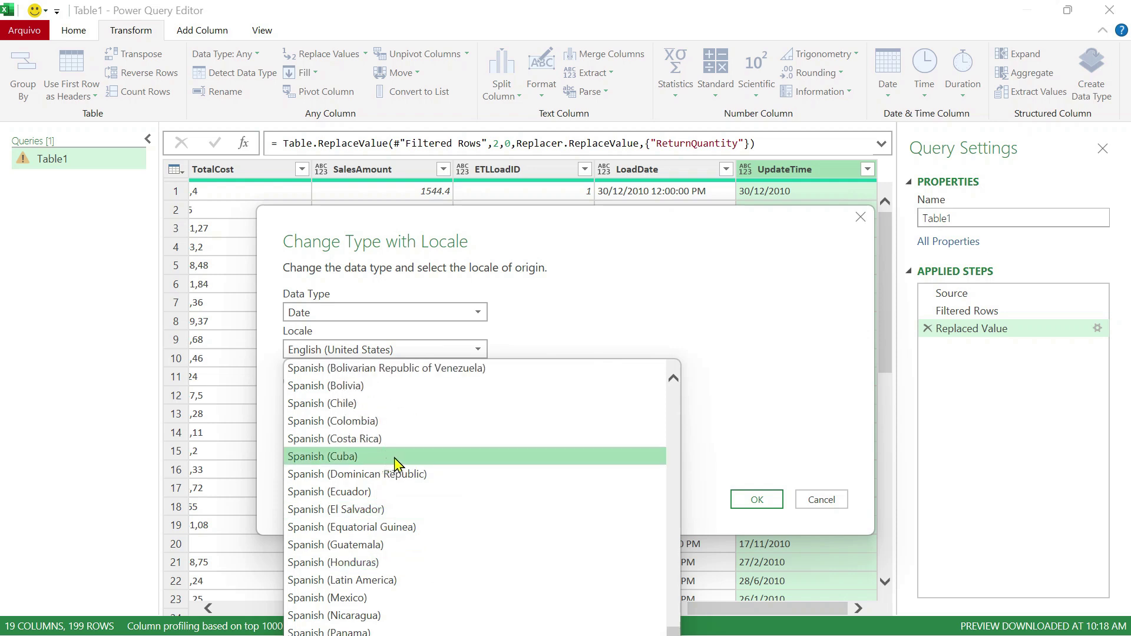
scroll(388, 463, up, 1)
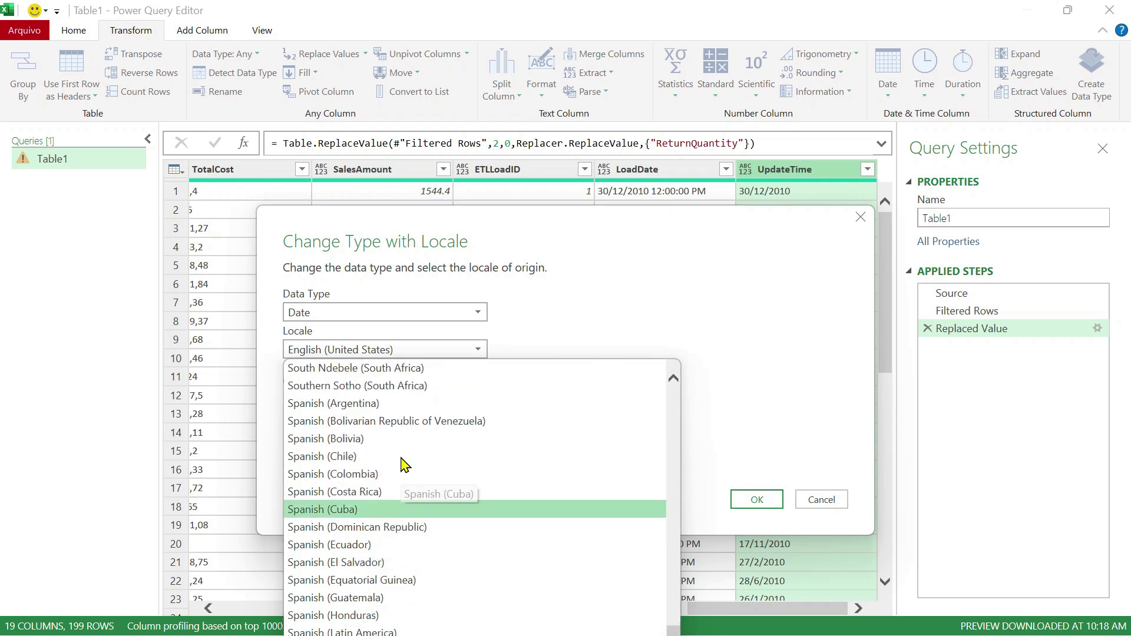
click(330, 407)
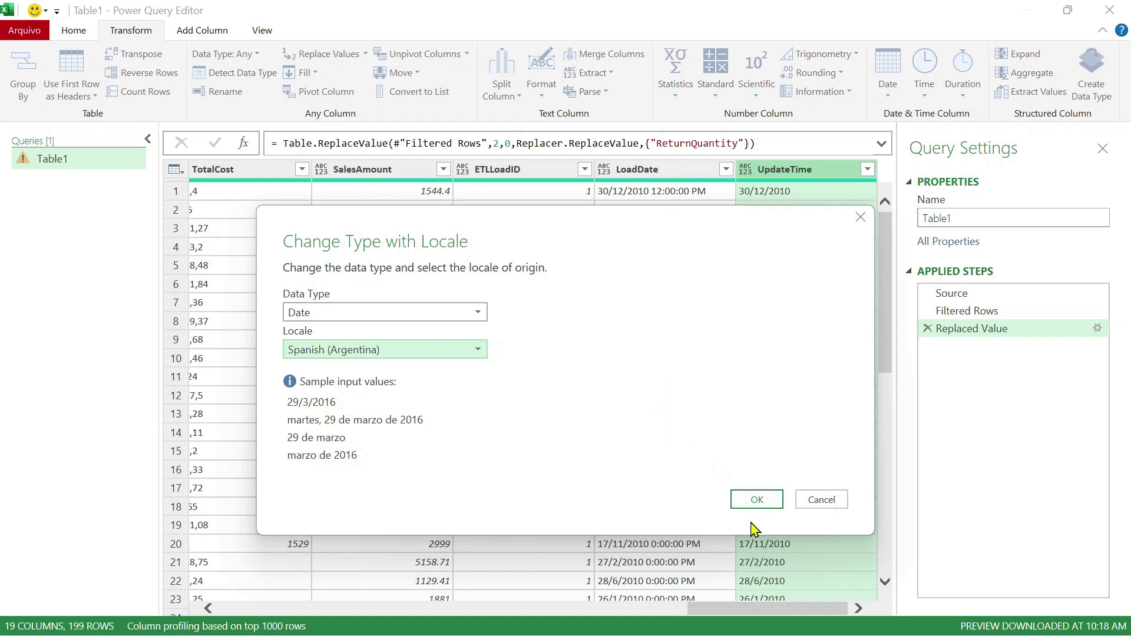
click(757, 500)
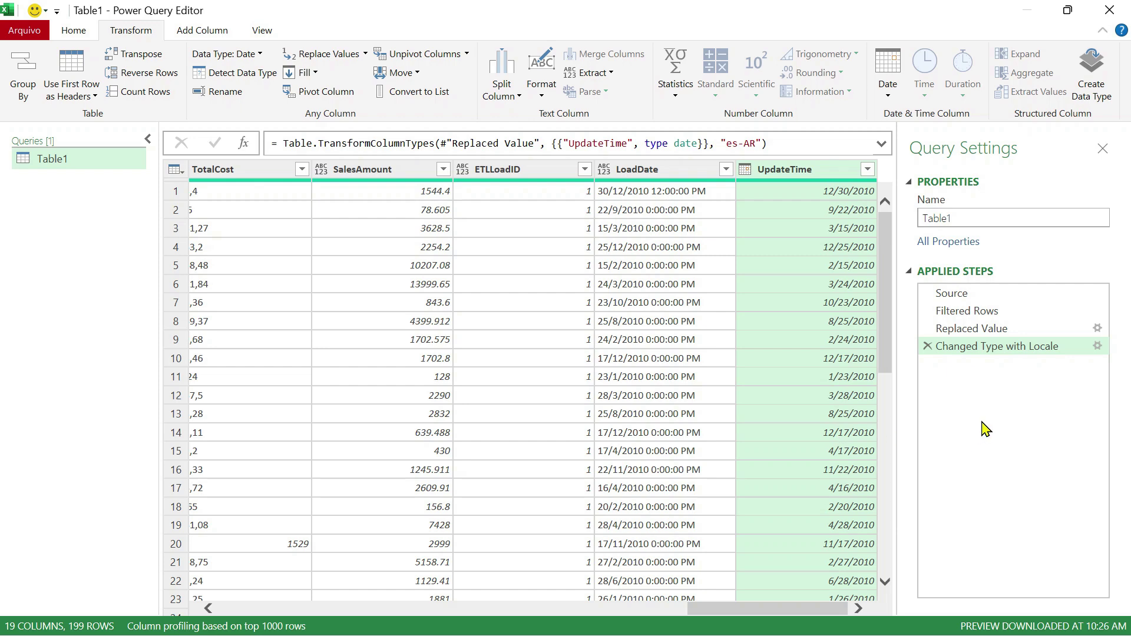
Step: Start a locale-based type change on the LoadDate column with data type Date
click(675, 171)
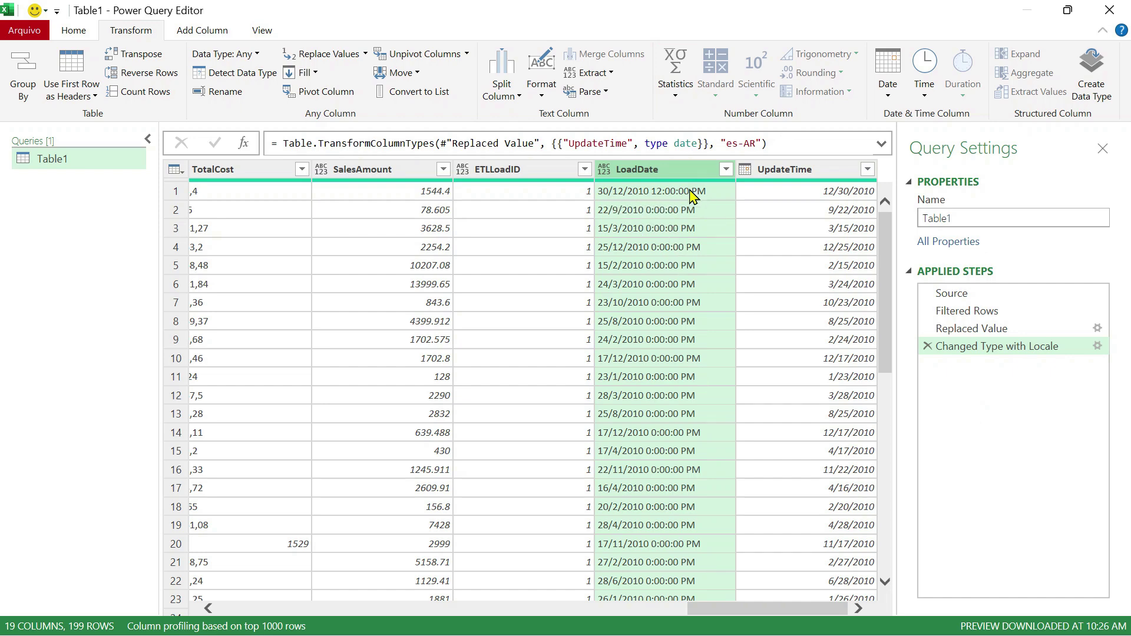
click(604, 169)
click(665, 418)
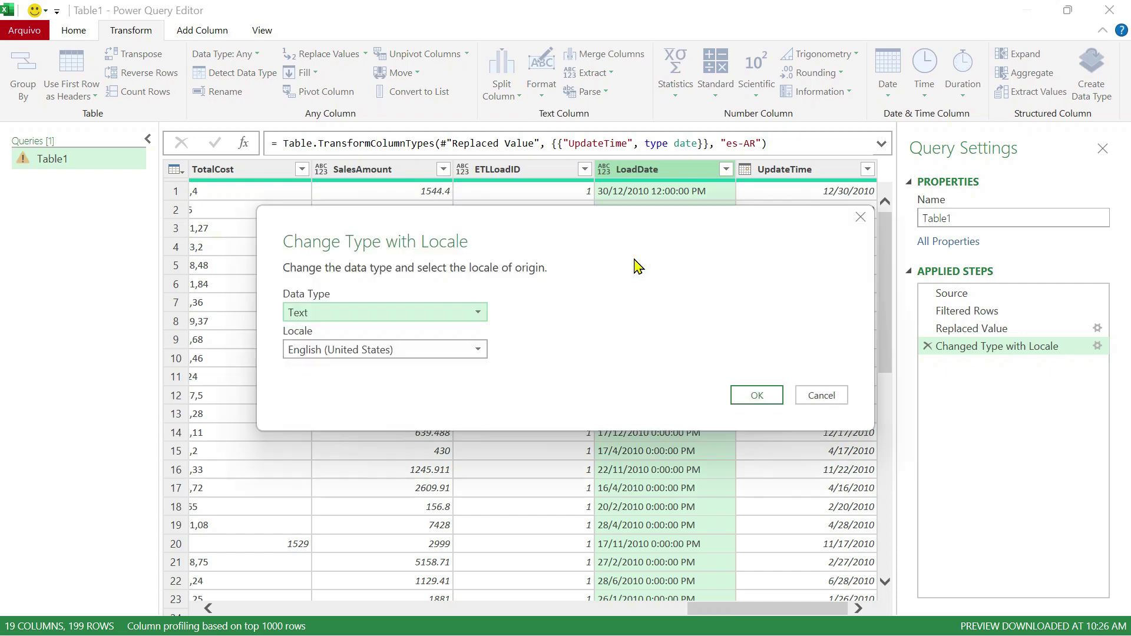
click(404, 311)
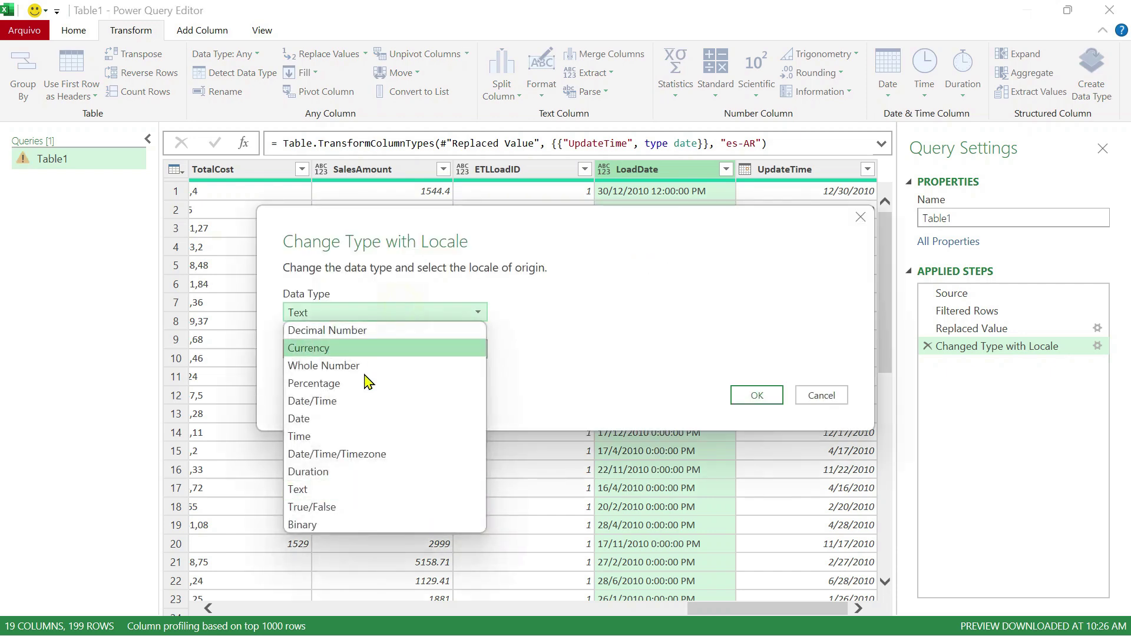
click(312, 419)
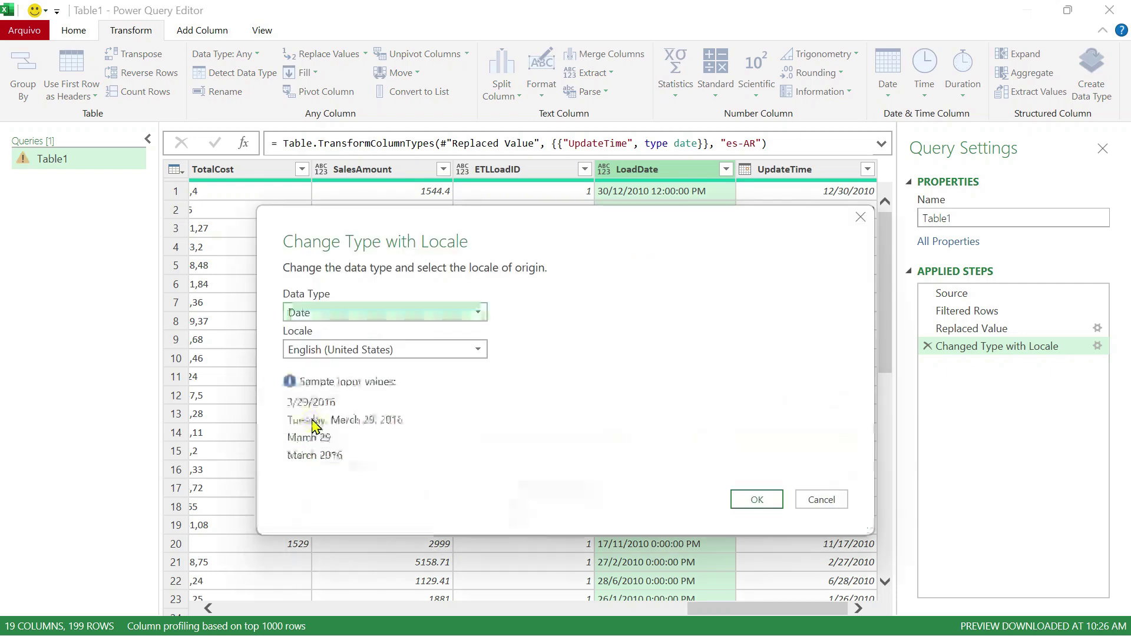
Step: Try the LoadDate conversion with the Portuguese (Brazil) locale, and delete that applied step
click(430, 351)
scroll(448, 462, down, 20)
scroll(452, 463, down, 20)
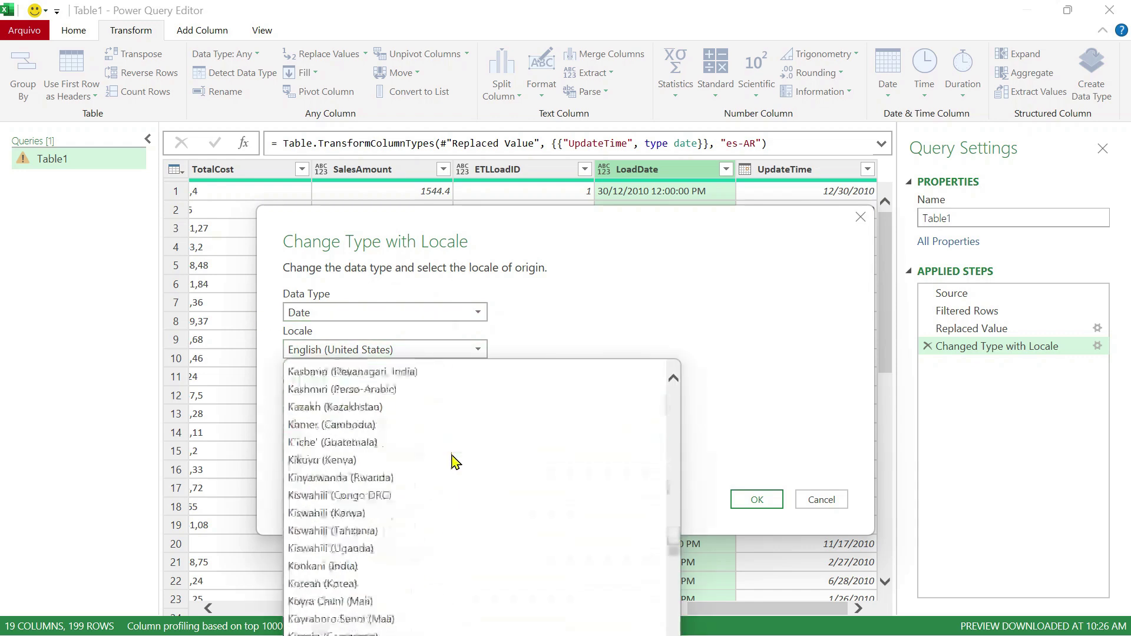
scroll(458, 459, down, 20)
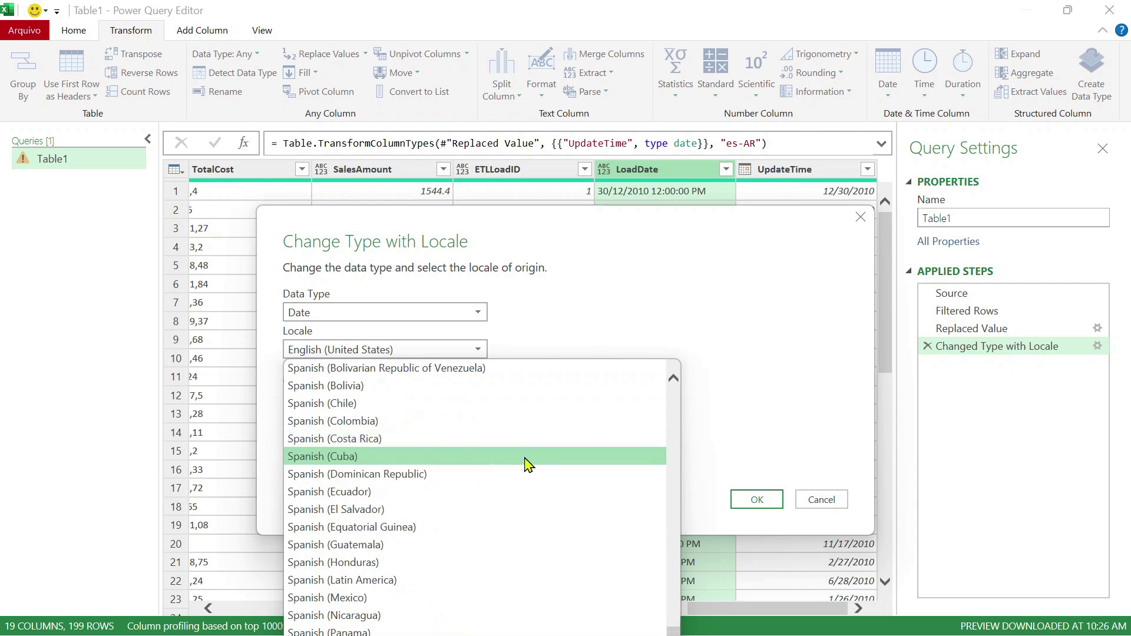
key(p)
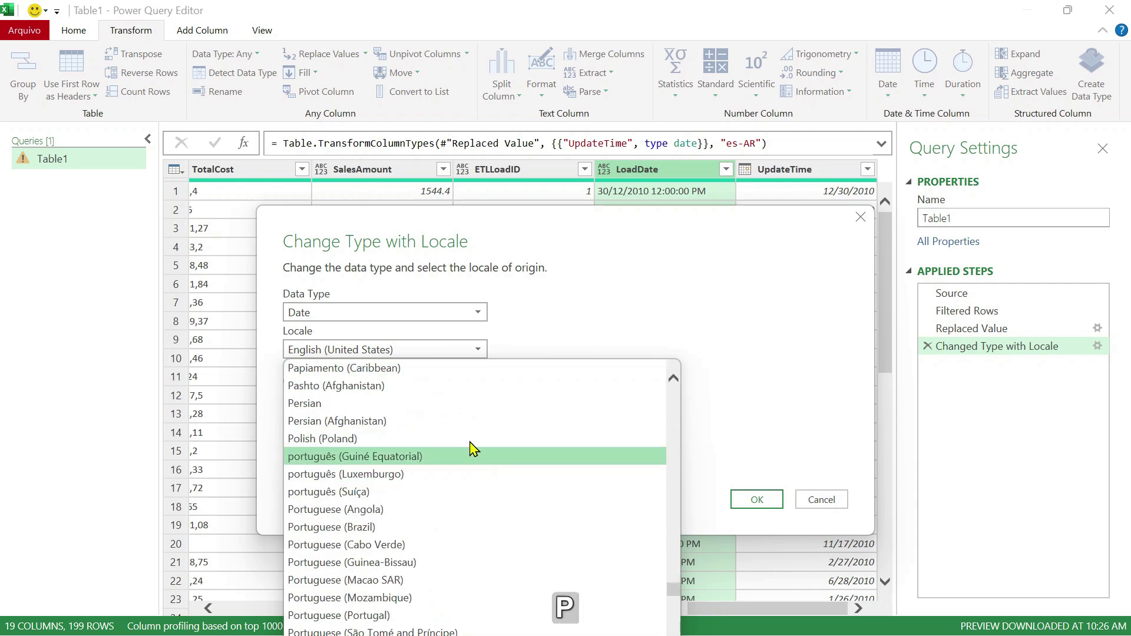
click(333, 527)
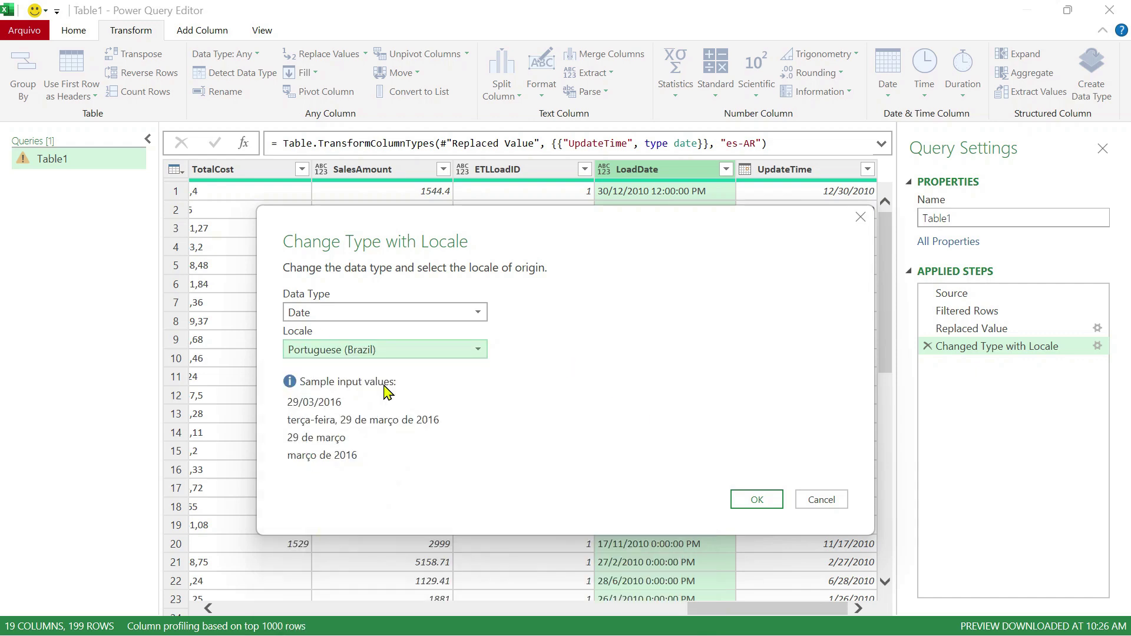
click(757, 500)
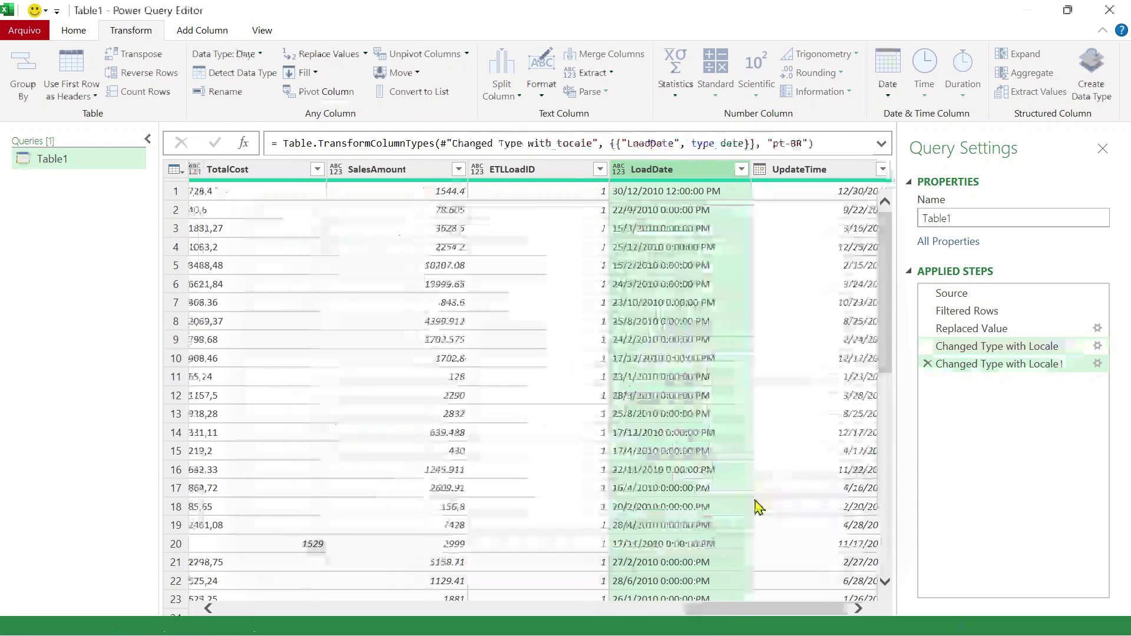
click(689, 197)
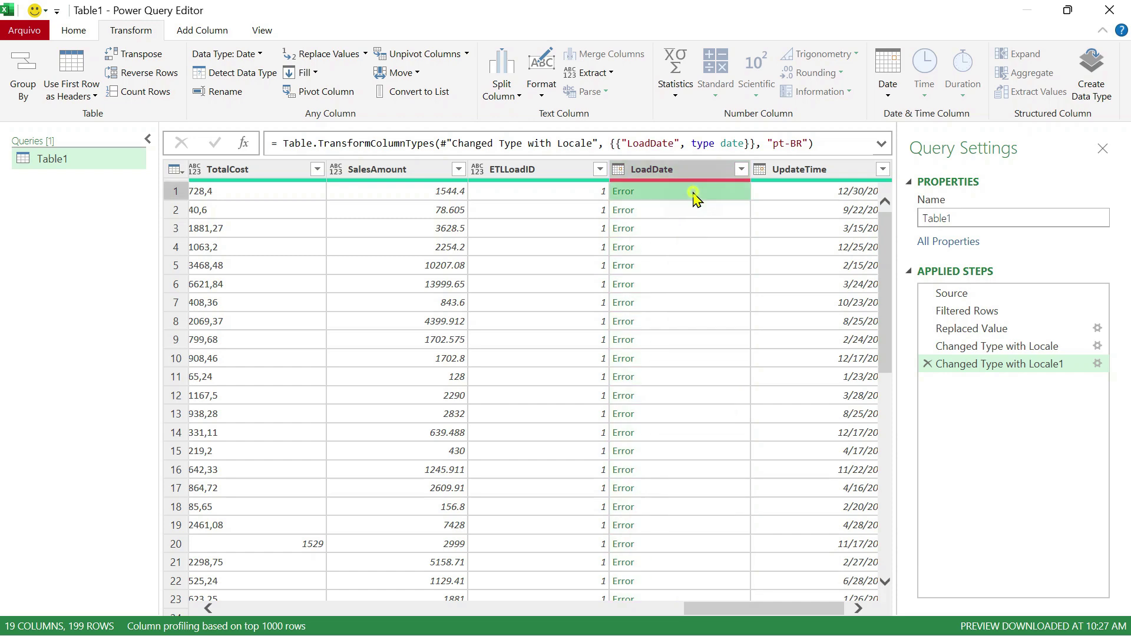
click(927, 363)
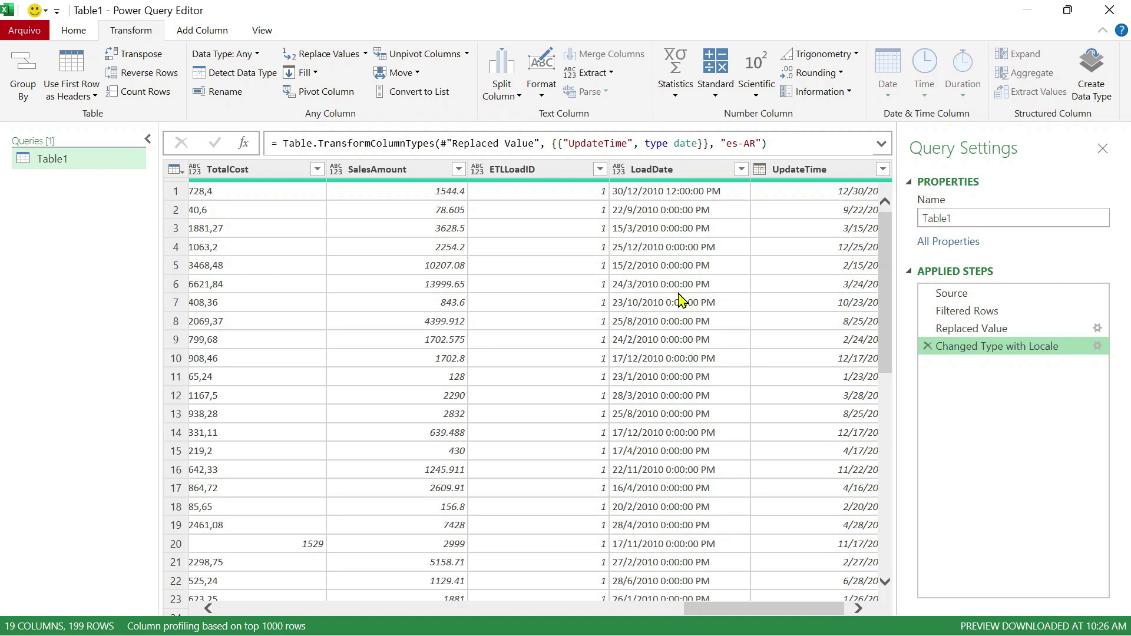
Step: Change the LoadDate column to the Date/Time type using the Portuguese (Brazil) locale
click(619, 170)
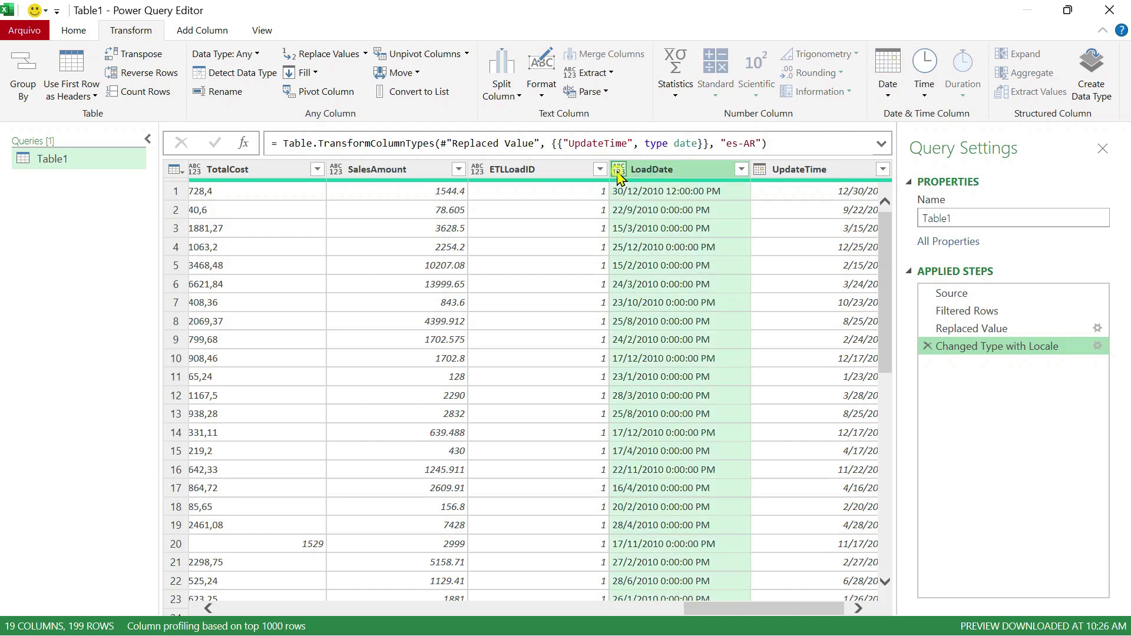
click(655, 419)
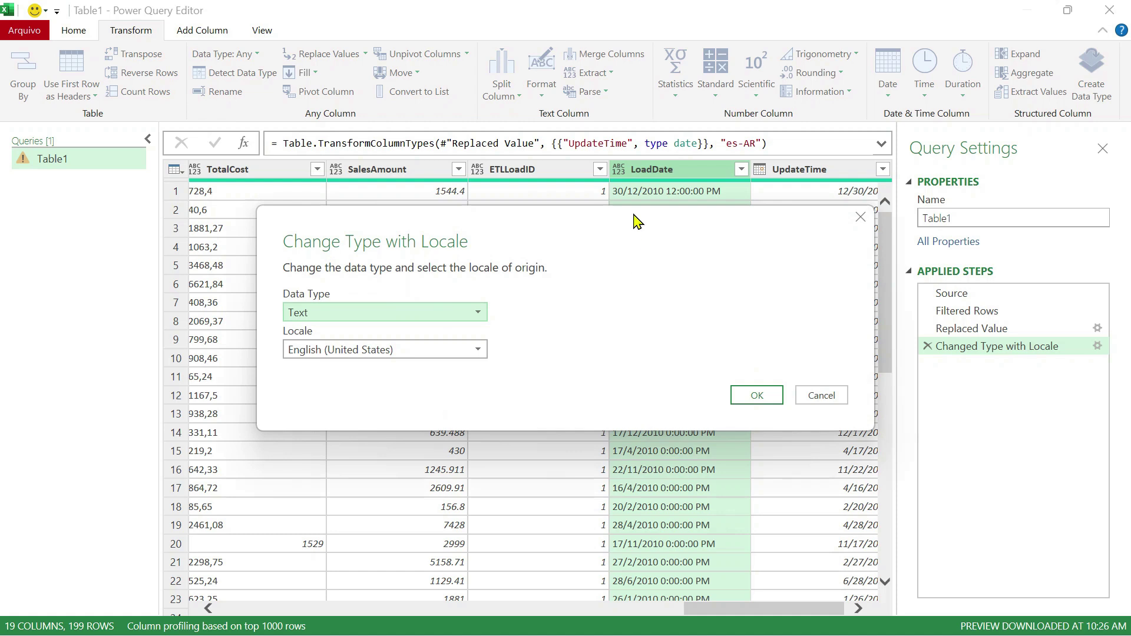
click(449, 321)
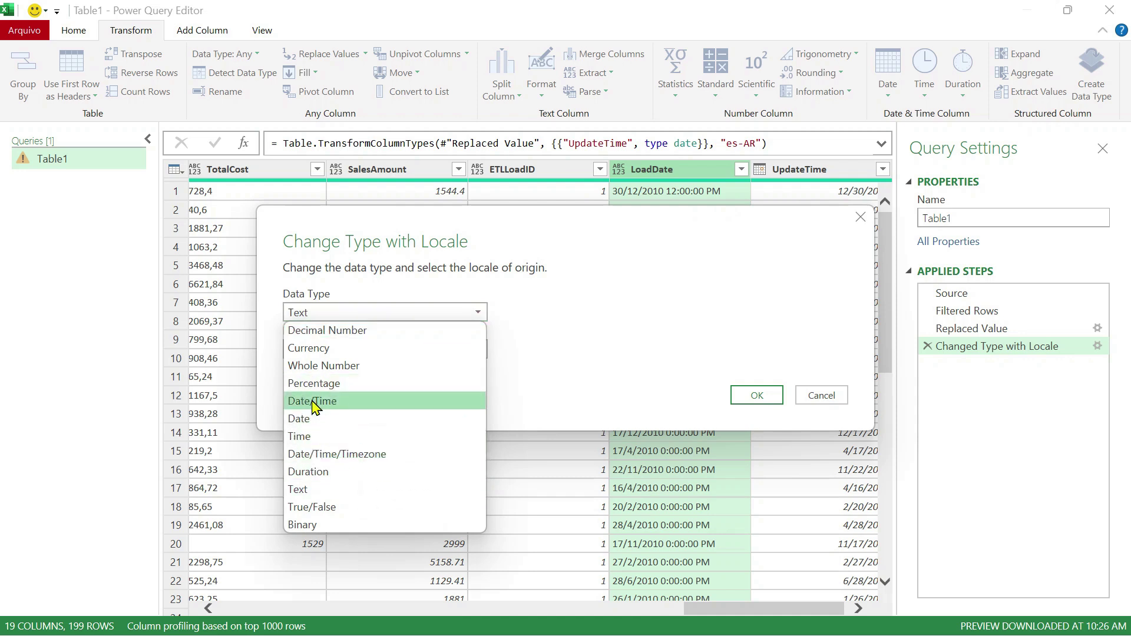
click(314, 402)
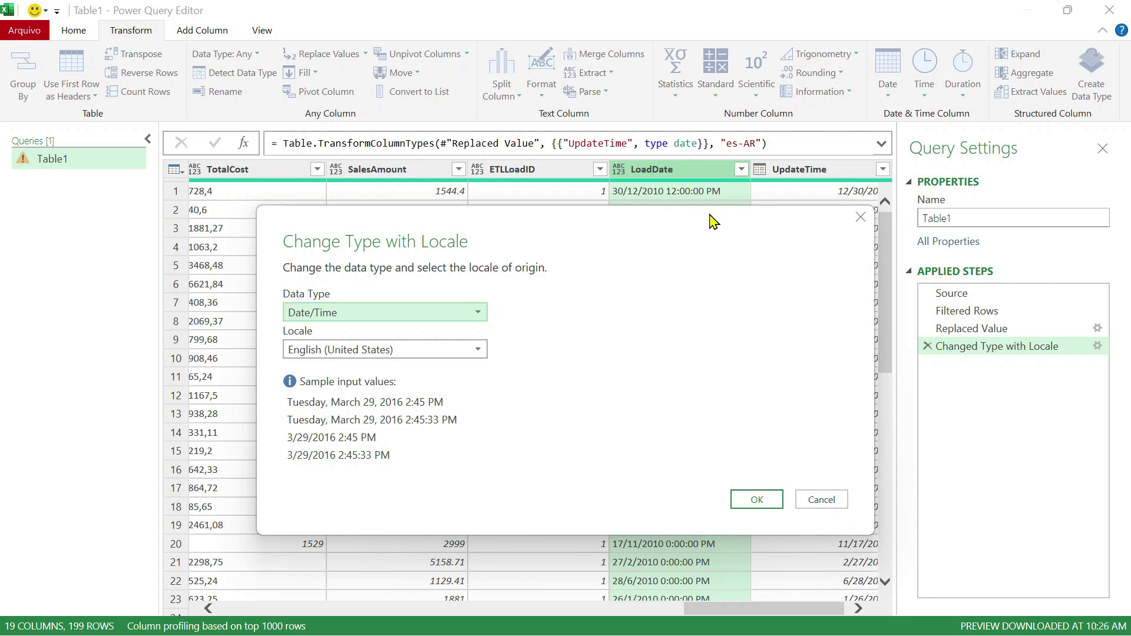
click(424, 350)
scroll(398, 515, down, 12)
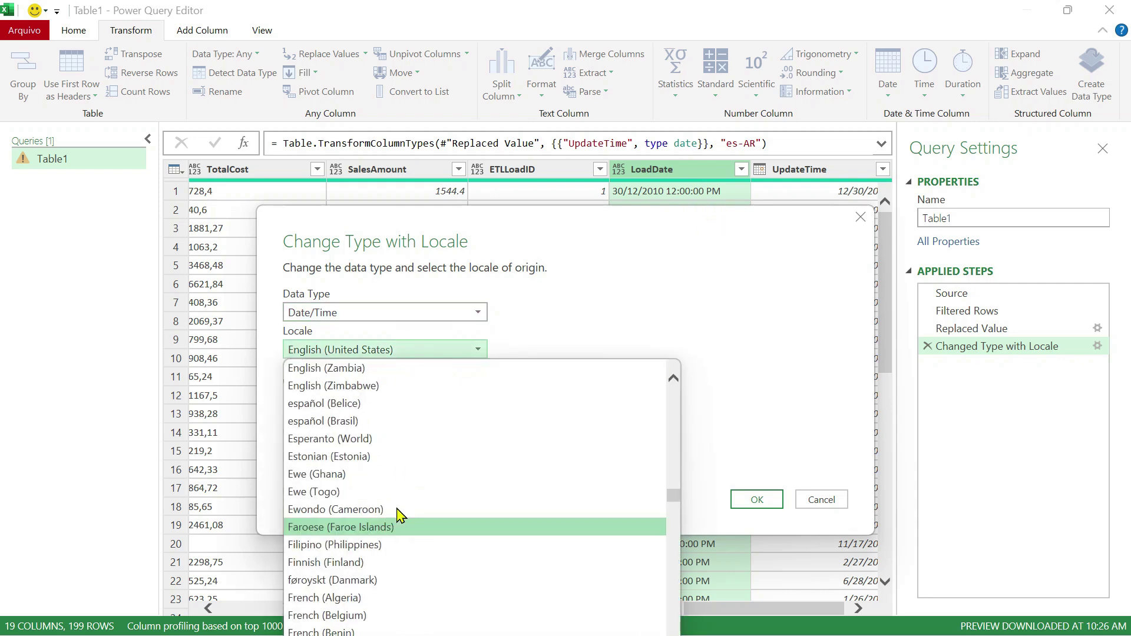
scroll(400, 515, down, 20)
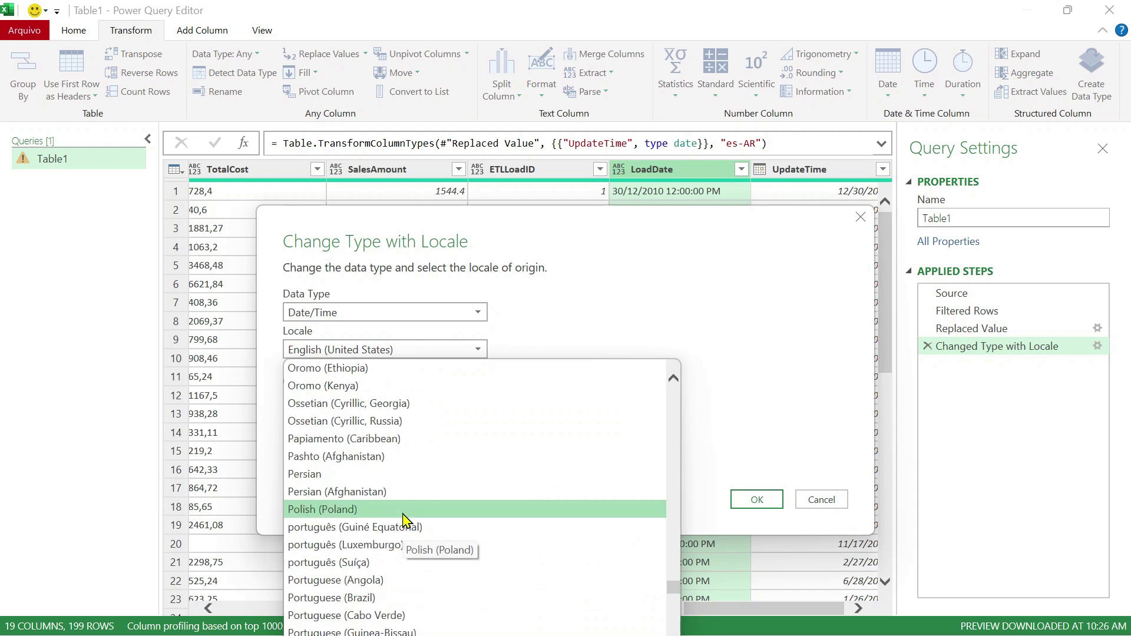
scroll(436, 466, down, 4)
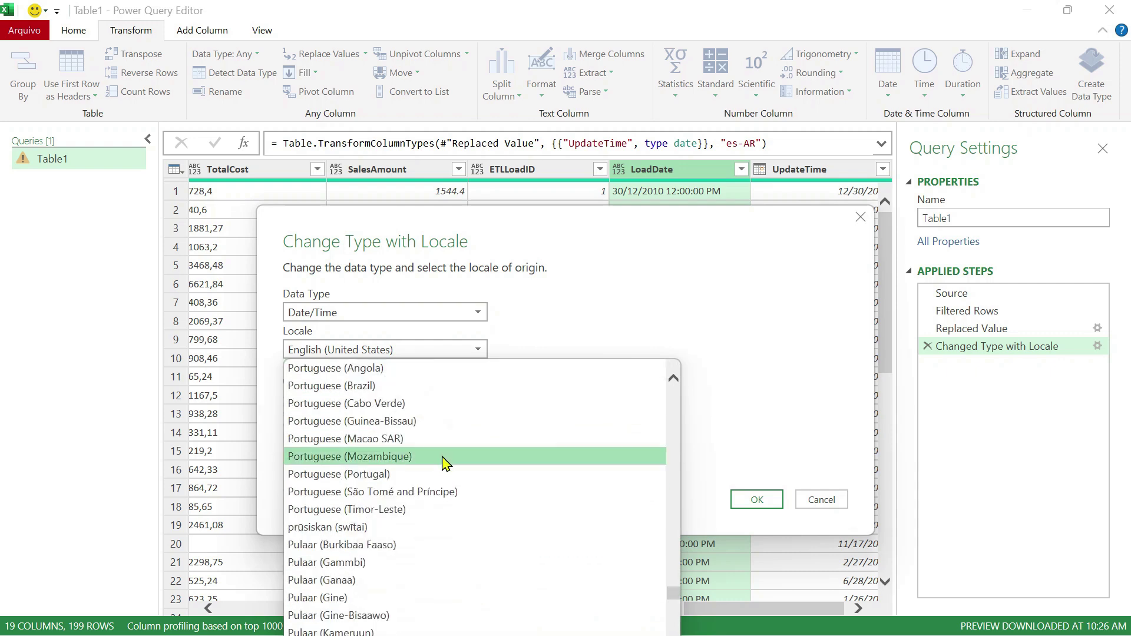
scroll(394, 473, up, 2)
click(339, 492)
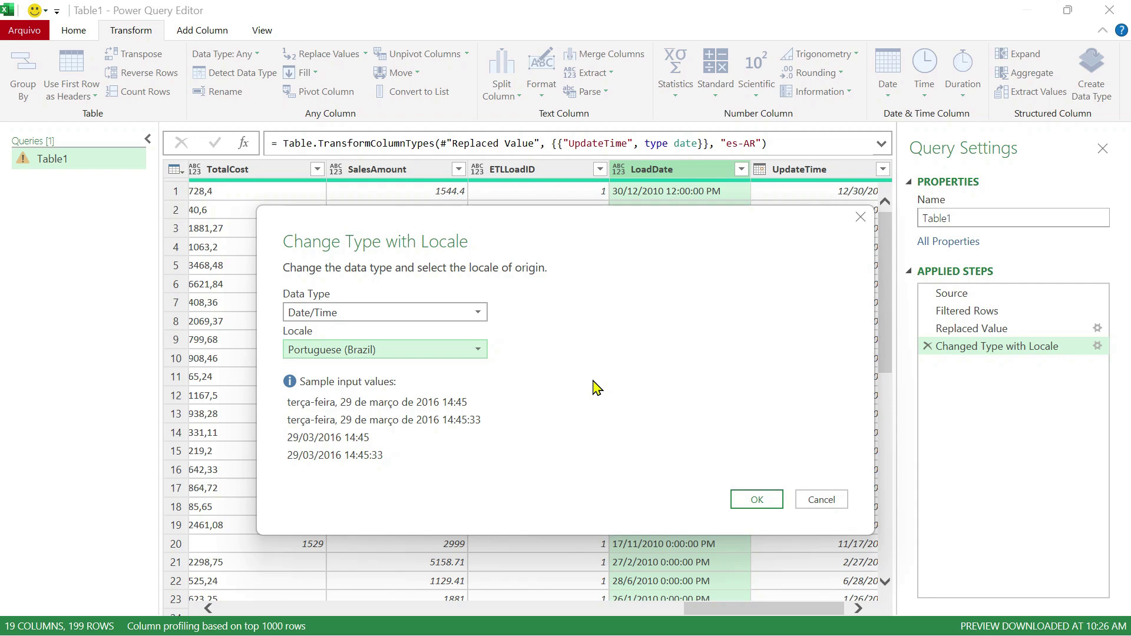
click(769, 500)
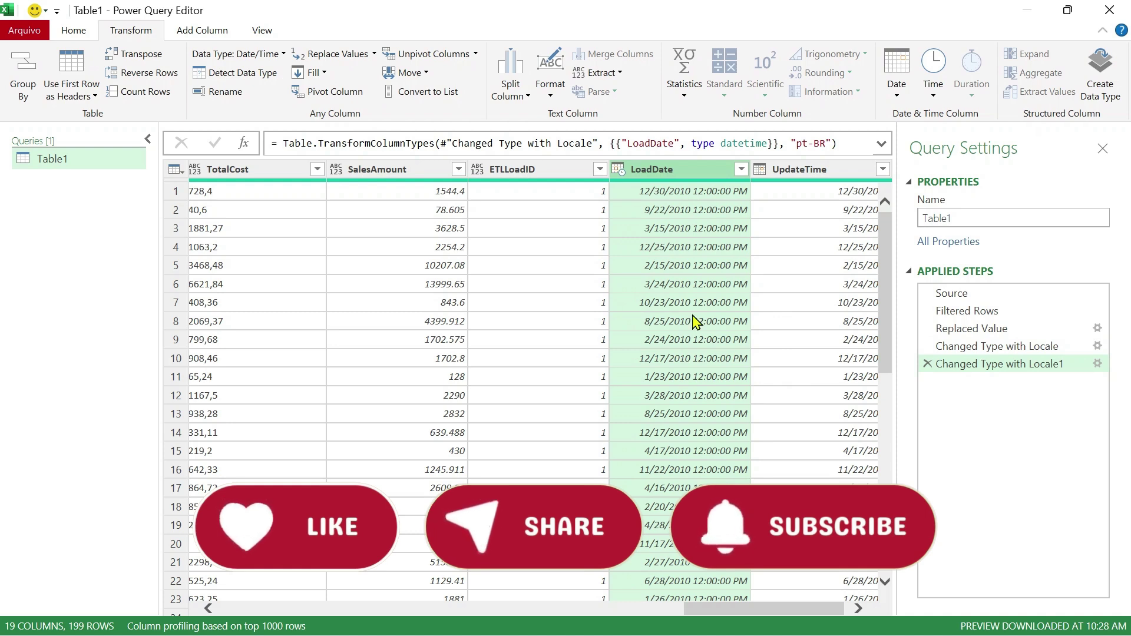
Step: Change the LoadDate column's data type from Date/Time to Date without a locale
click(619, 172)
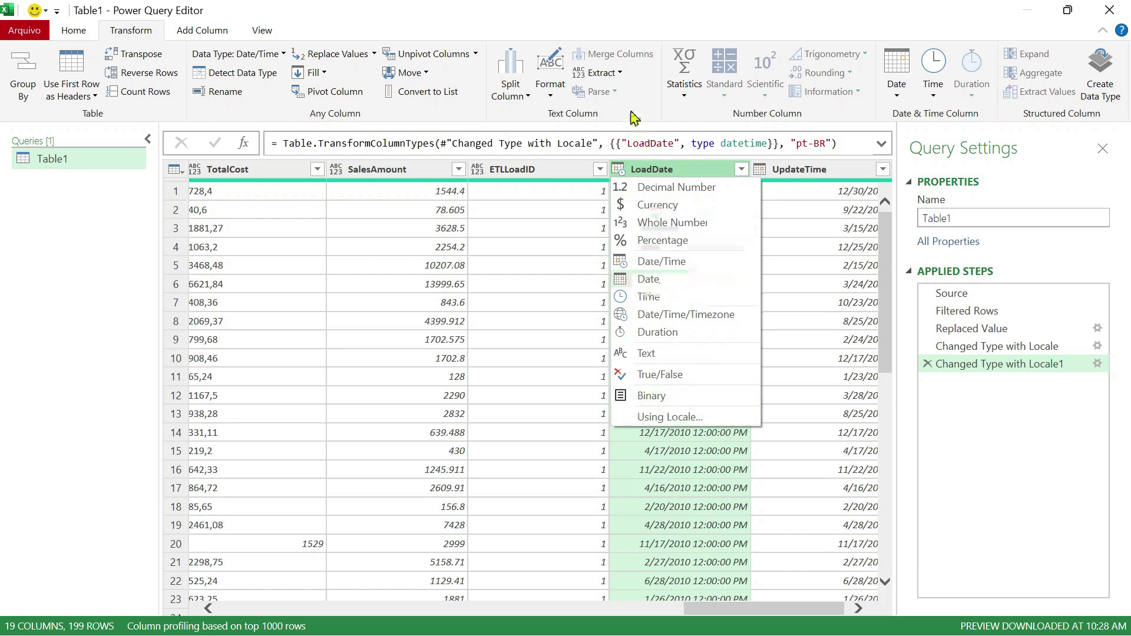
click(740, 20)
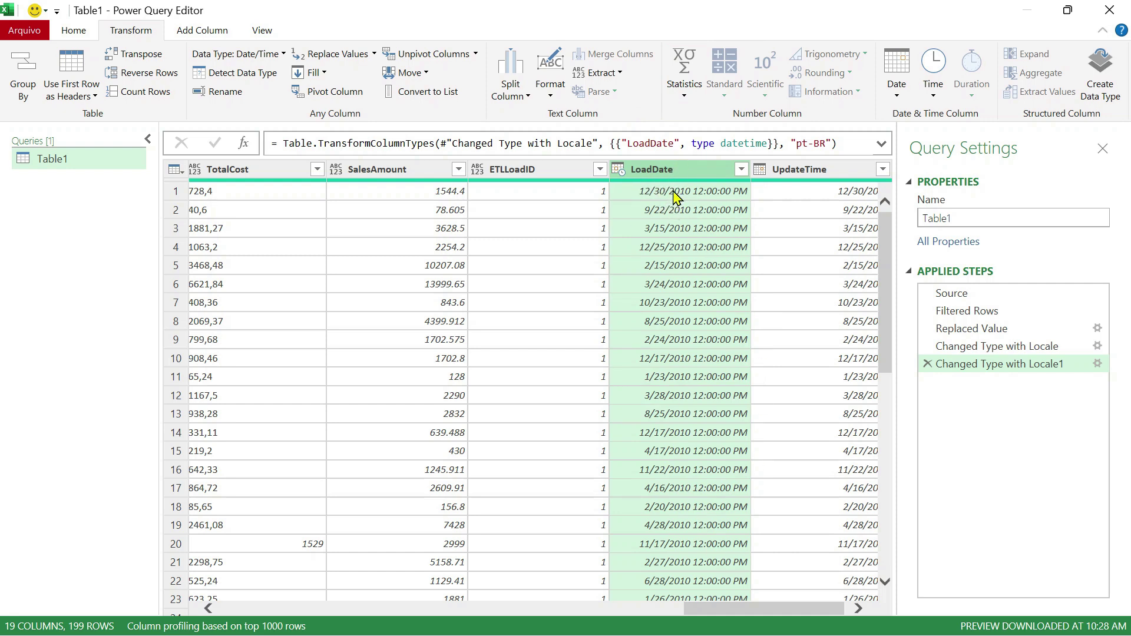
click(618, 171)
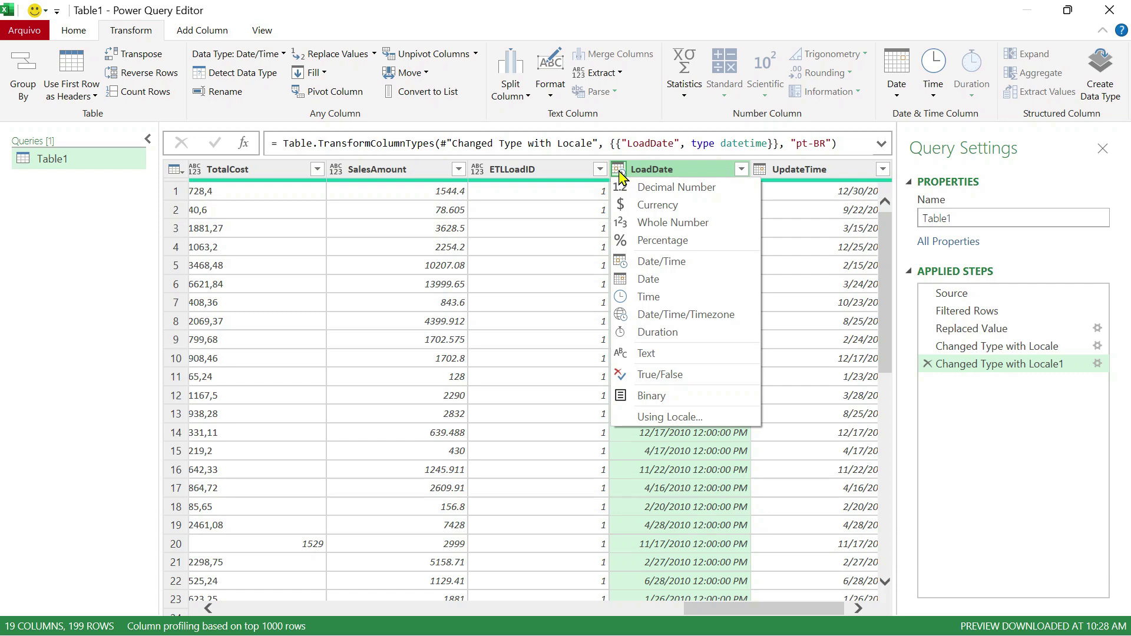
click(649, 280)
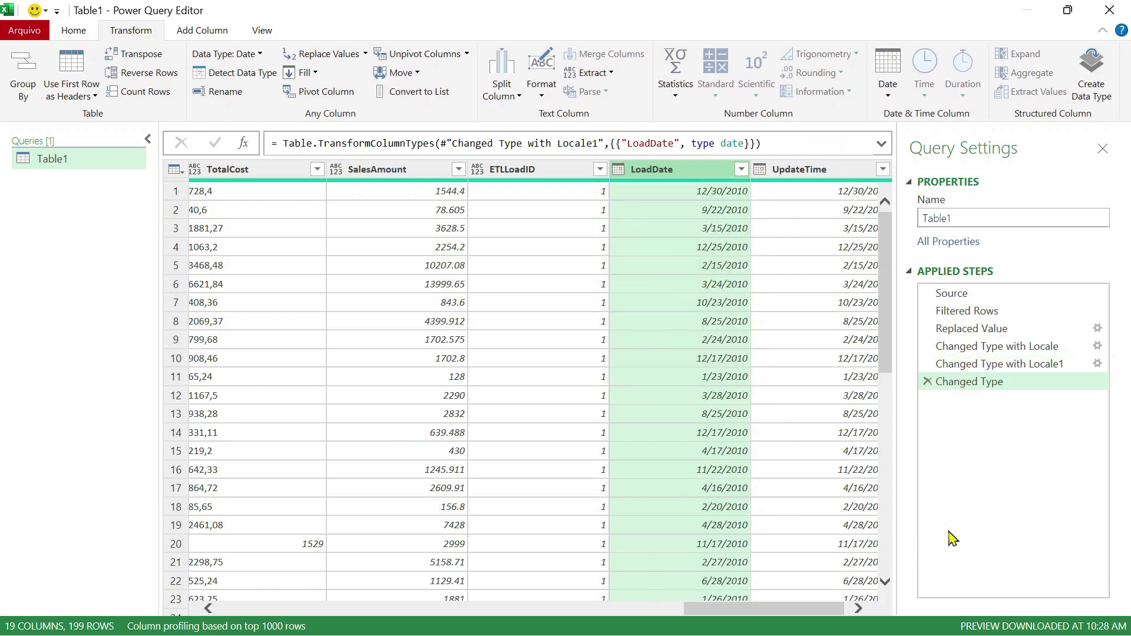
Step: Try changing the TotalCost column to Decimal Number without a locale, and delete the Changed Type applied step
drag(822, 613, 841, 611)
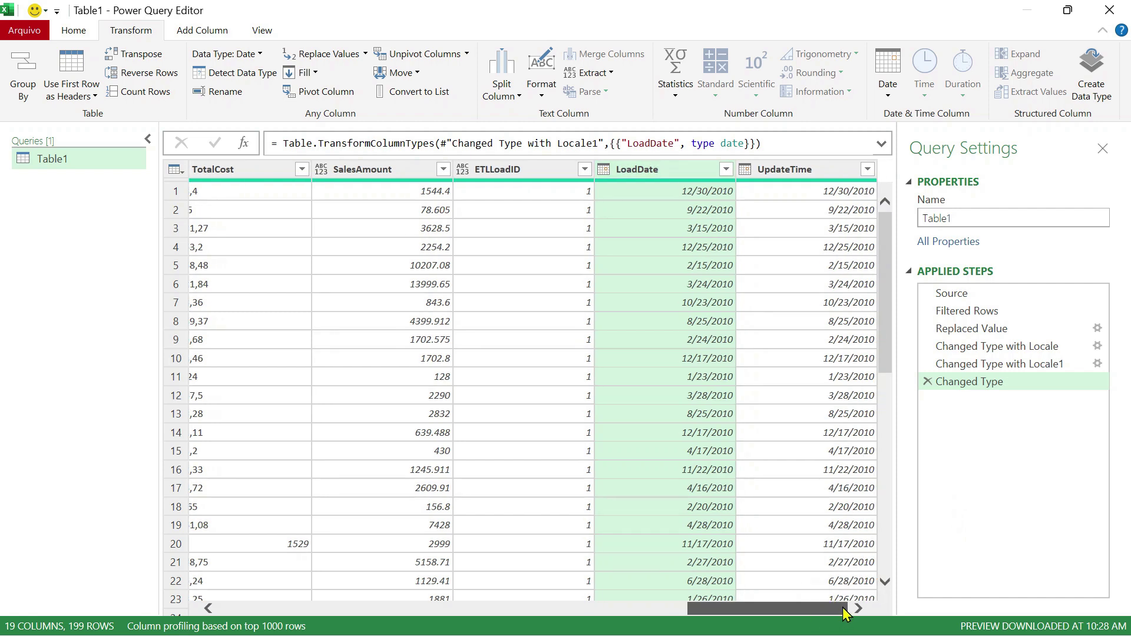
drag(843, 613, 813, 611)
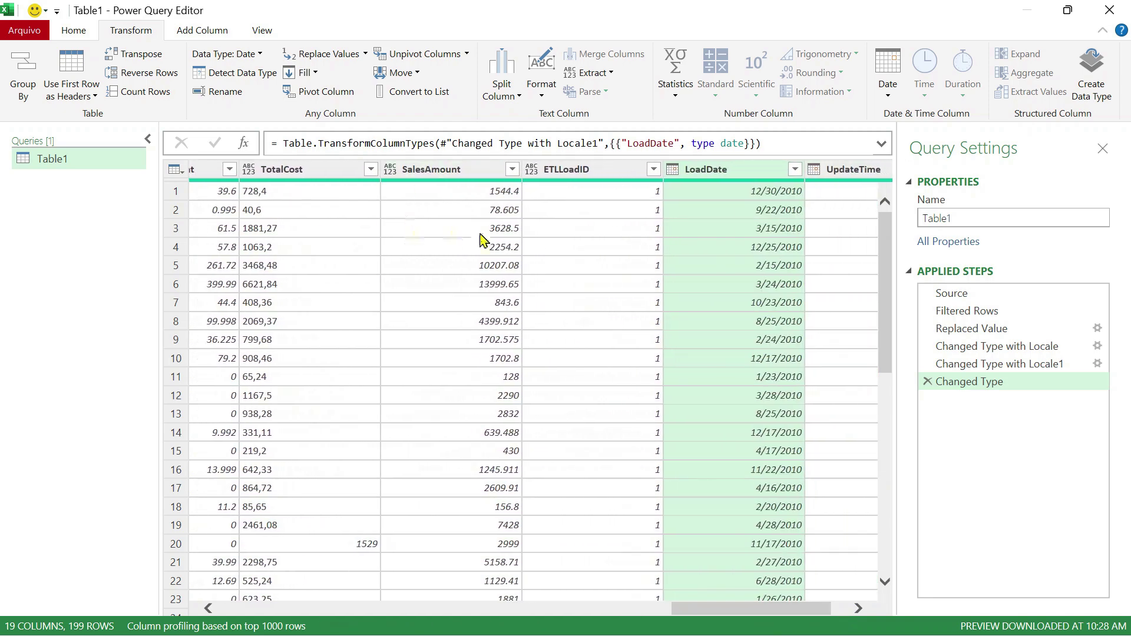
drag(735, 610, 674, 605)
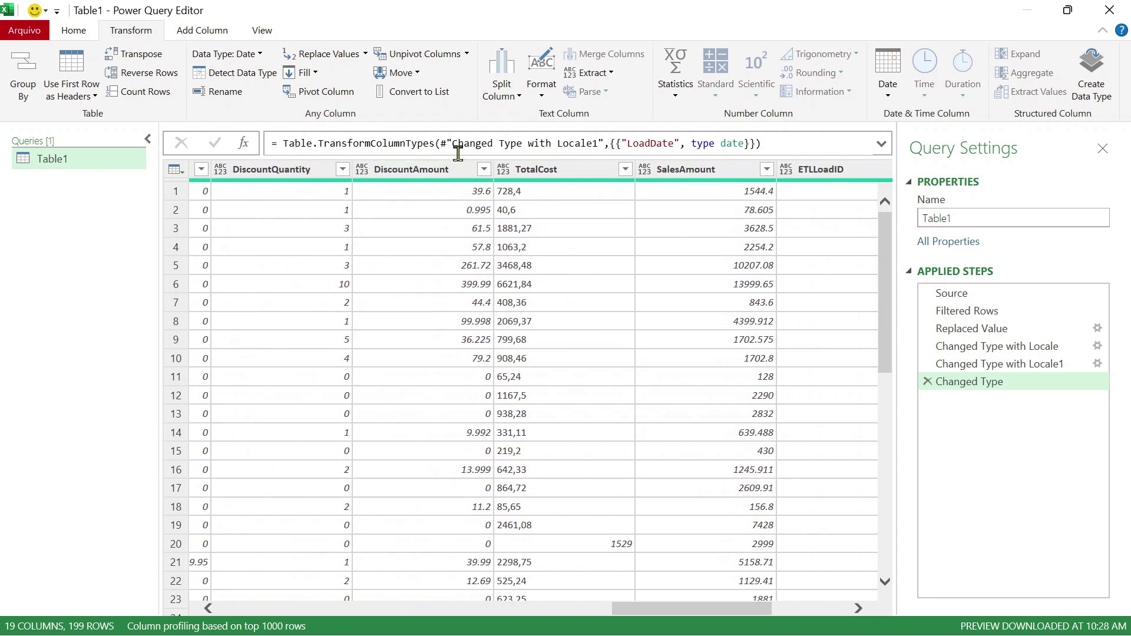
click(584, 169)
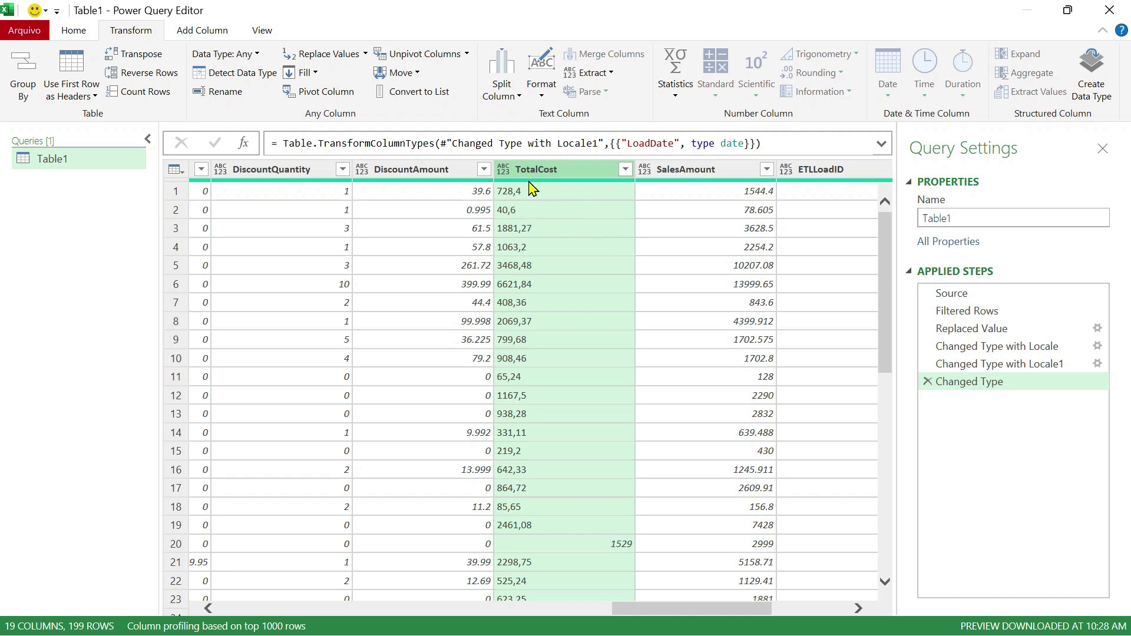
click(508, 171)
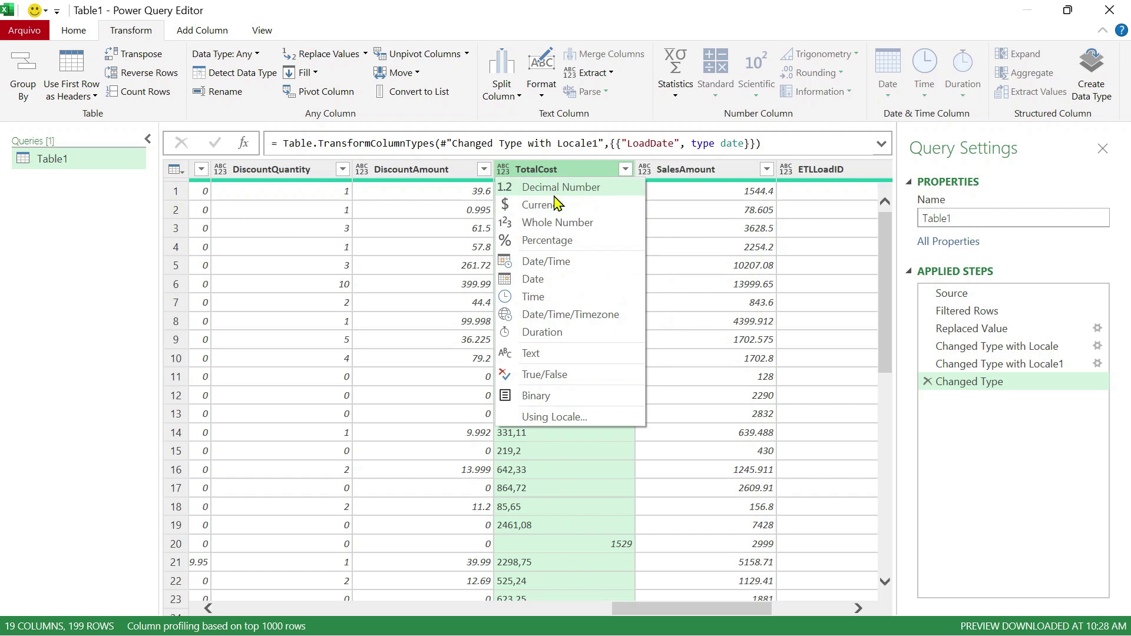
click(520, 204)
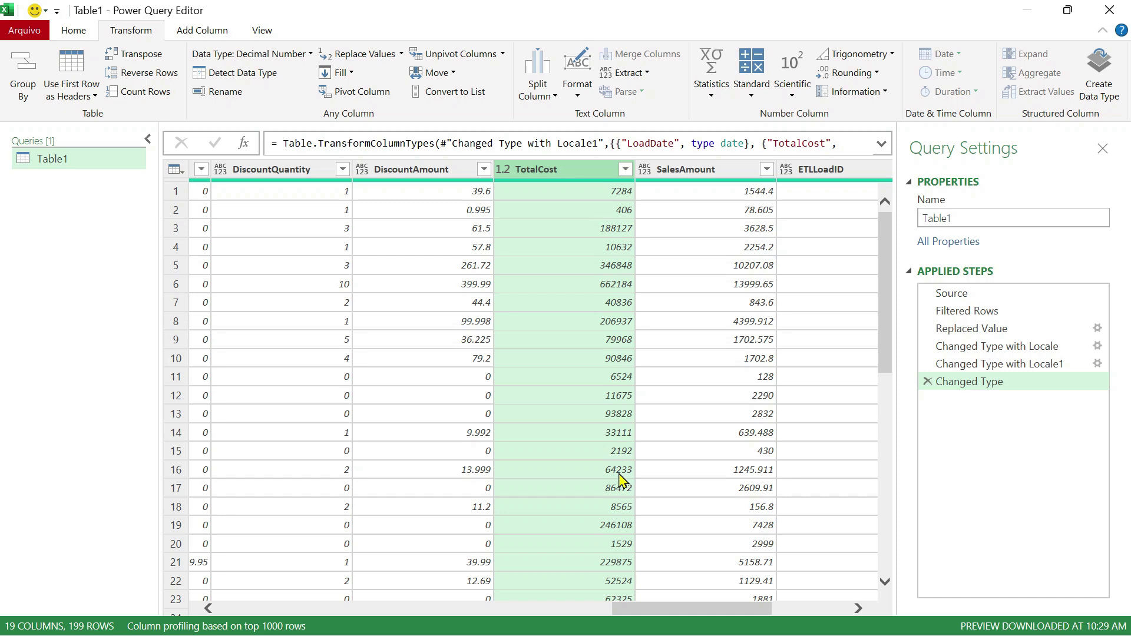
click(927, 381)
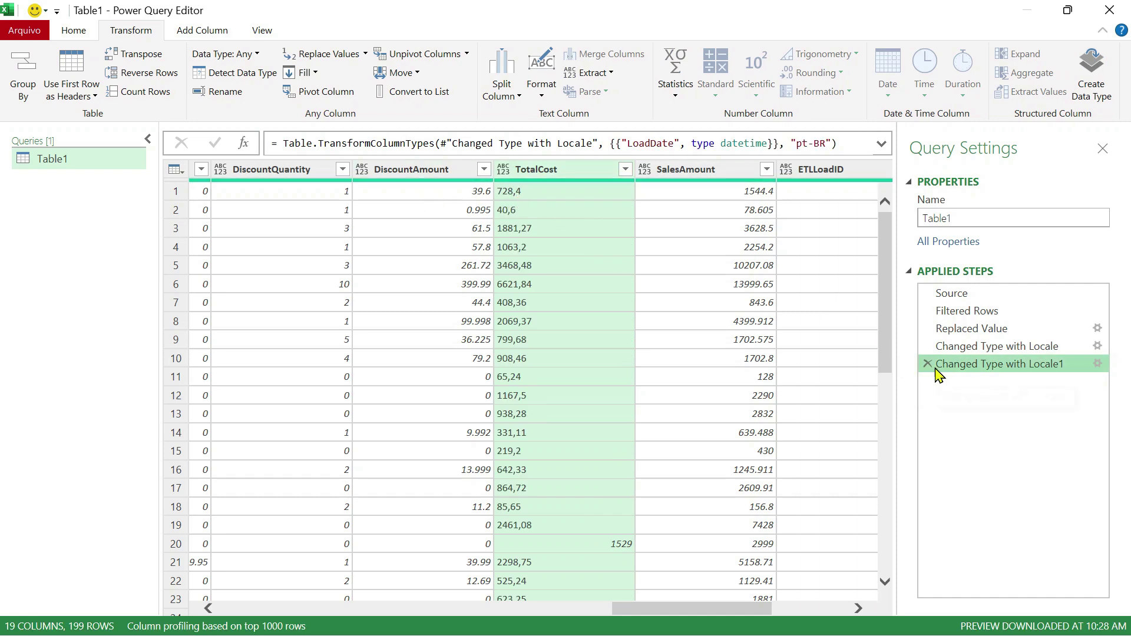
Step: Apply the plain Decimal Number type to the TotalCost column once more and delete the resulting applied step
click(503, 169)
click(533, 188)
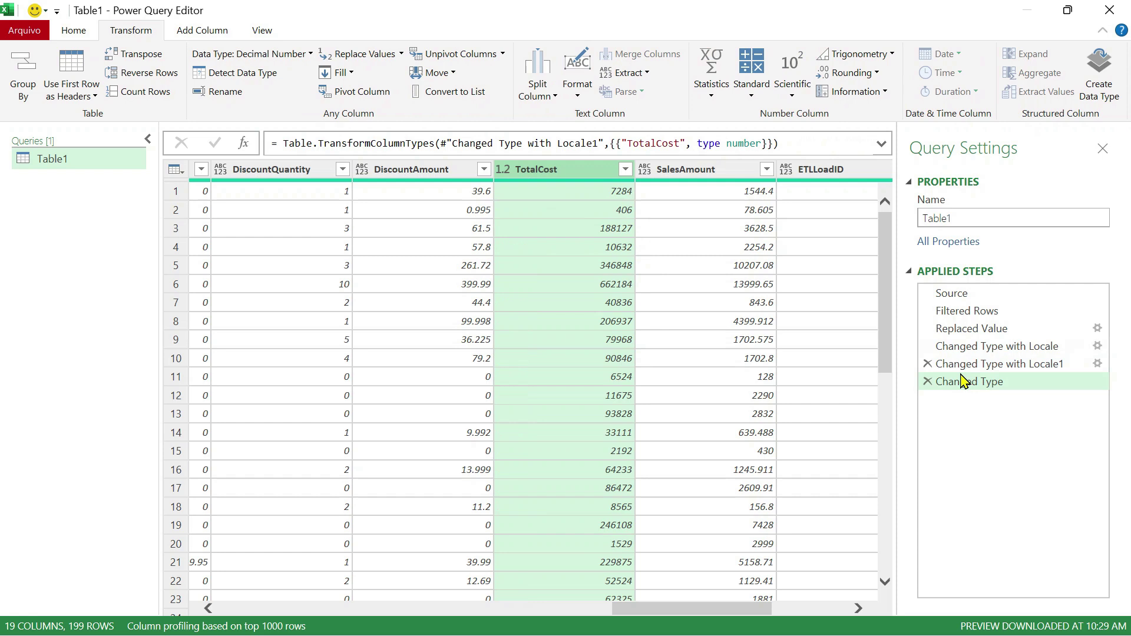
click(928, 382)
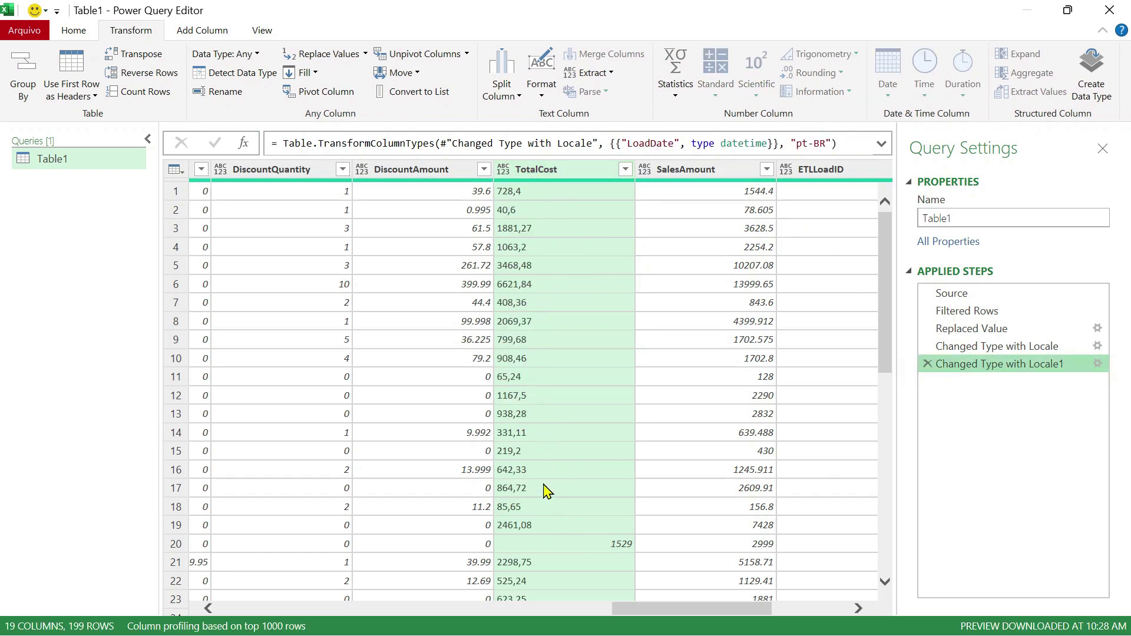
Step: Change the TotalCost column to the Decimal Number type using the Spanish (Argentina) locale
click(502, 169)
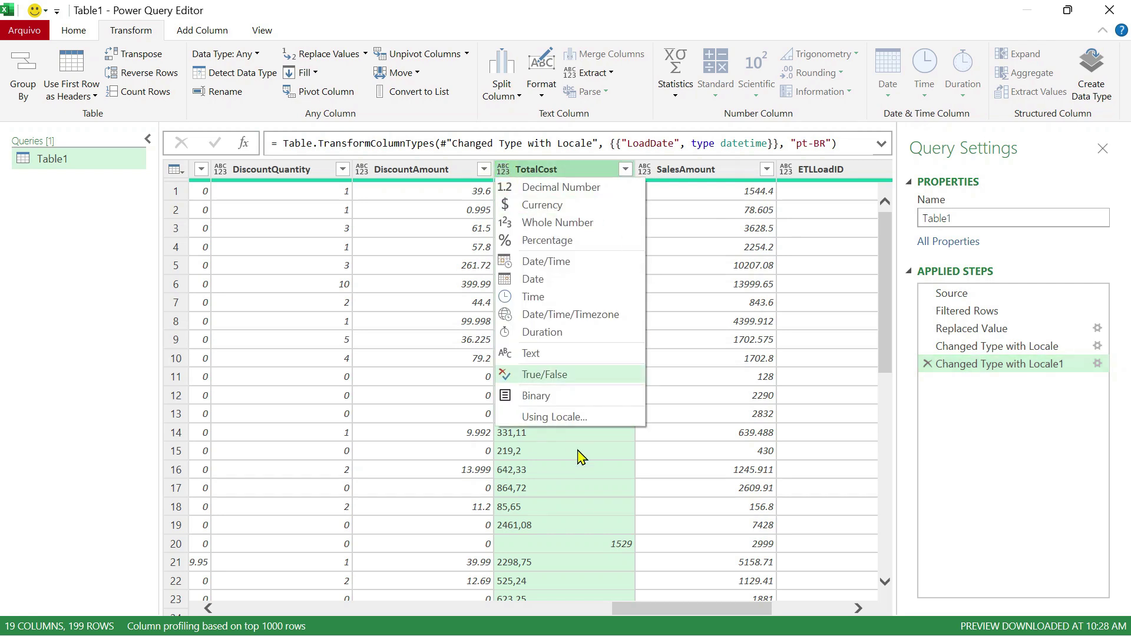
click(567, 423)
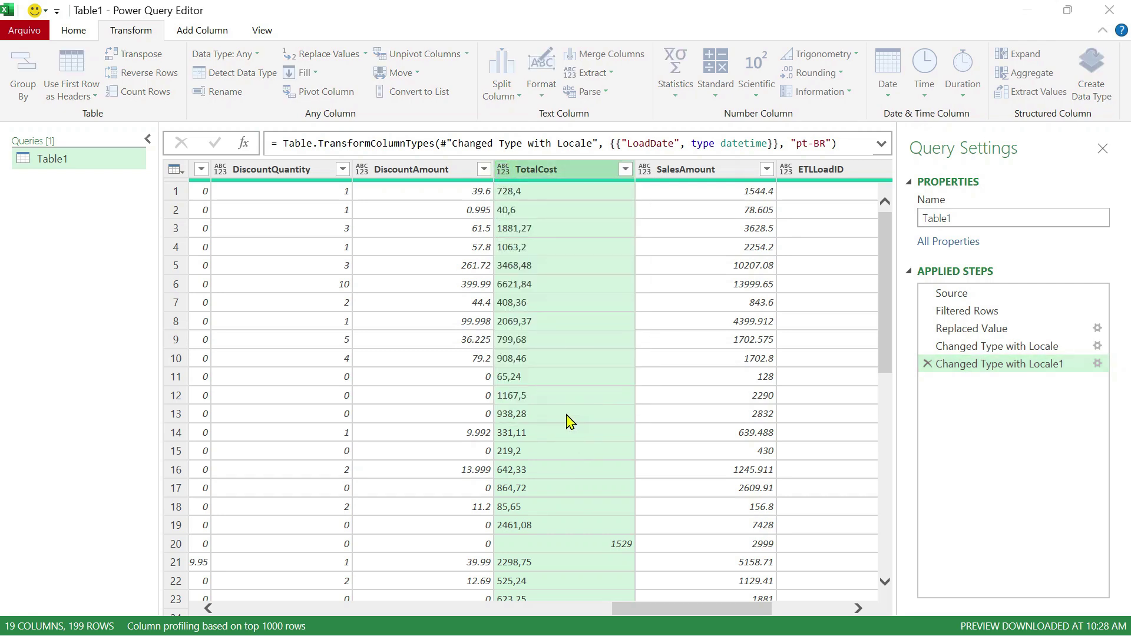
click(360, 315)
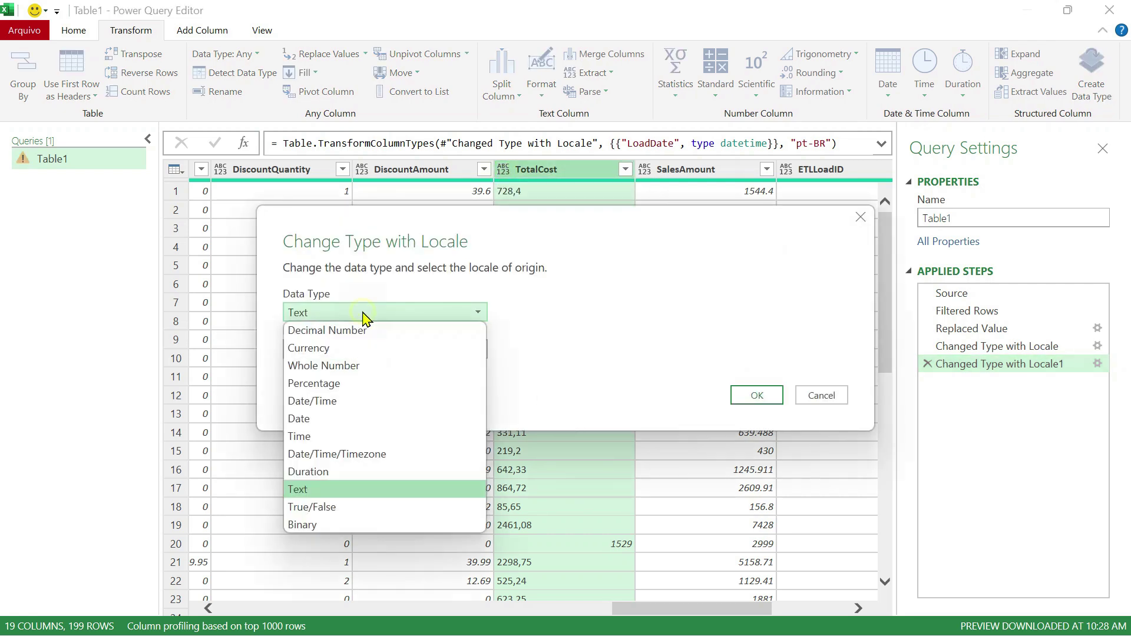
click(330, 331)
click(360, 349)
scroll(461, 504, down, 10)
scroll(460, 503, down, 20)
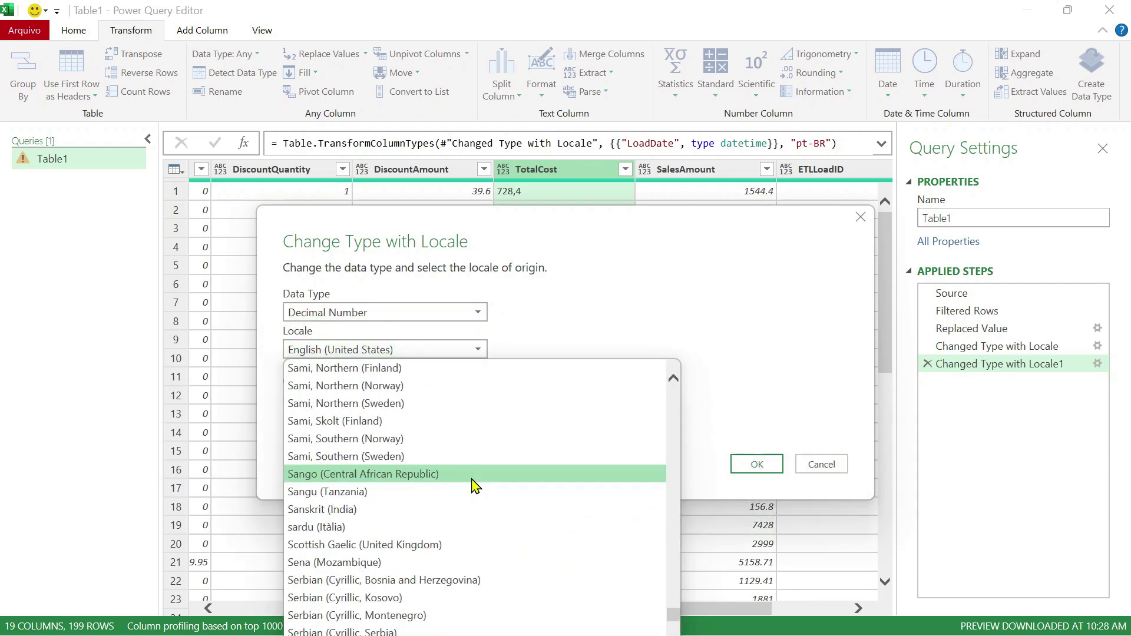
scroll(476, 487, up, 5)
scroll(476, 486, down, 18)
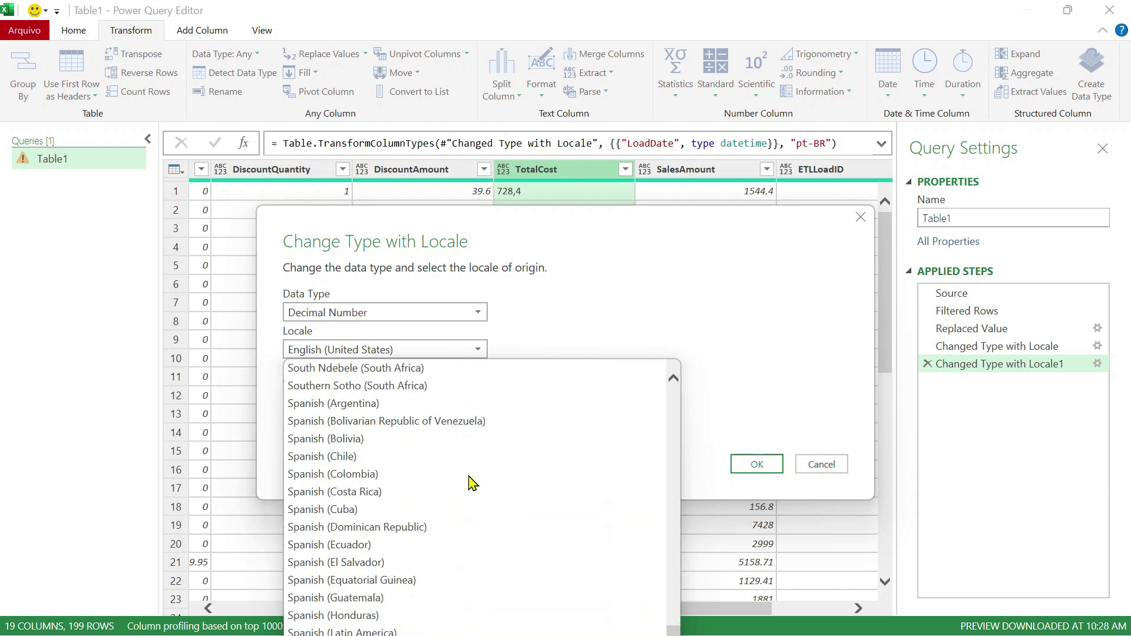
click(364, 404)
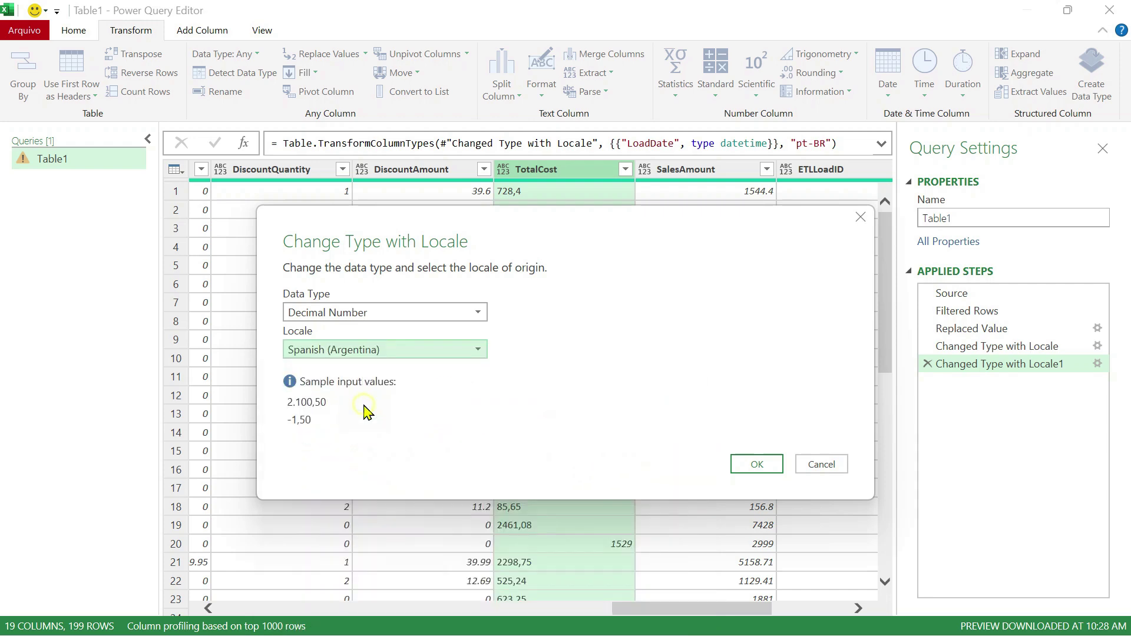
click(756, 465)
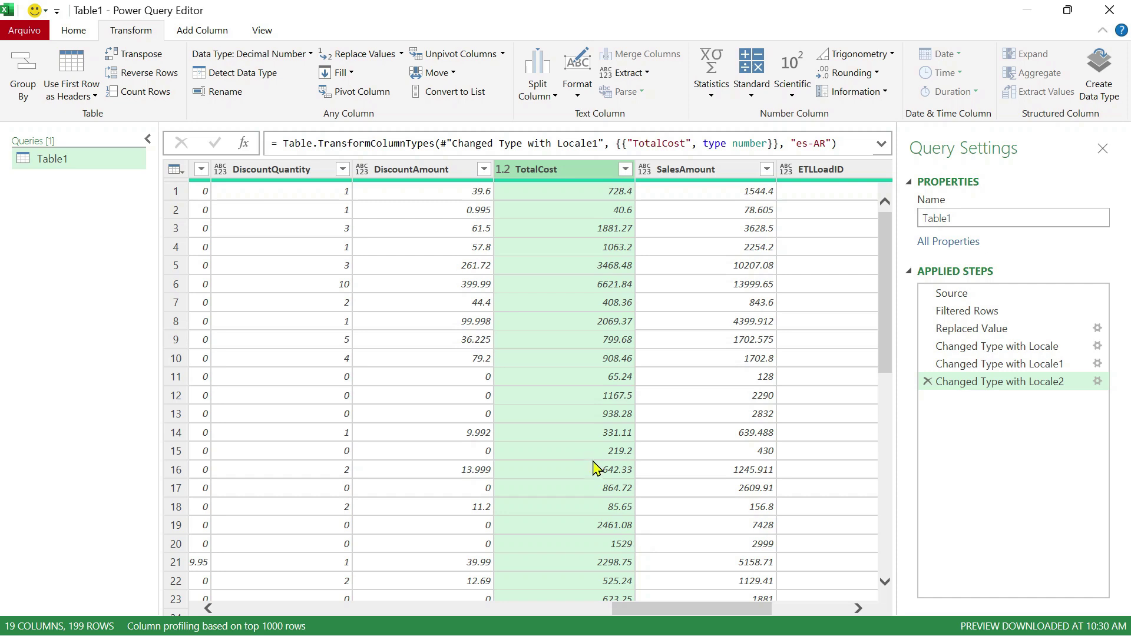
Step: Delete every applied step after Source: the three locale type changes, Replaced Value and Filtered Rows
drag(676, 610, 268, 602)
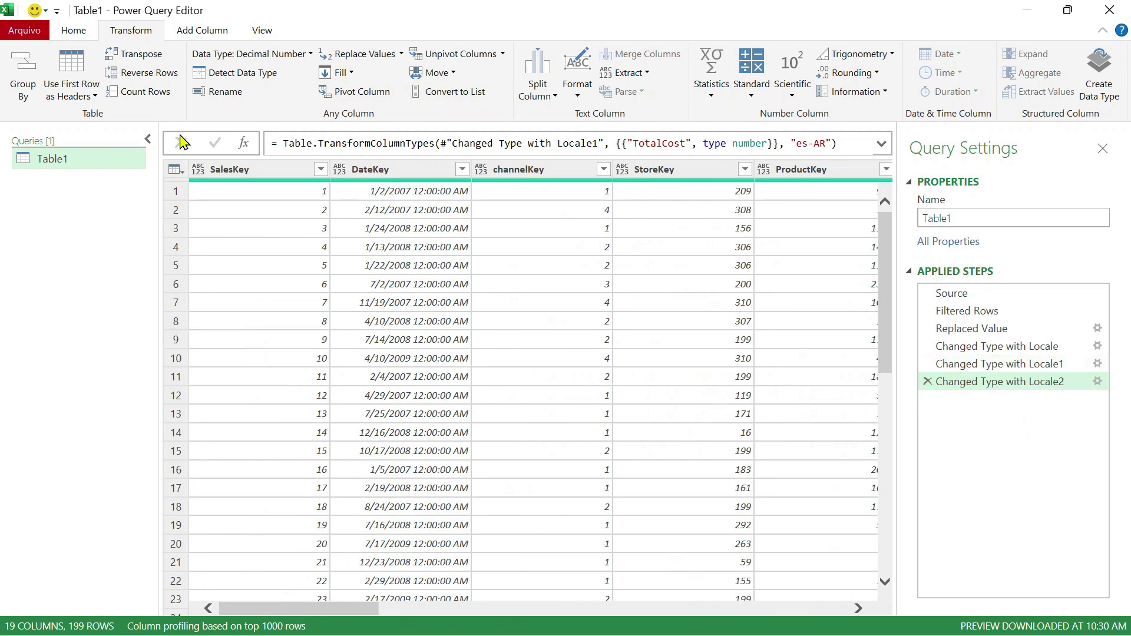
click(928, 381)
click(928, 364)
click(928, 346)
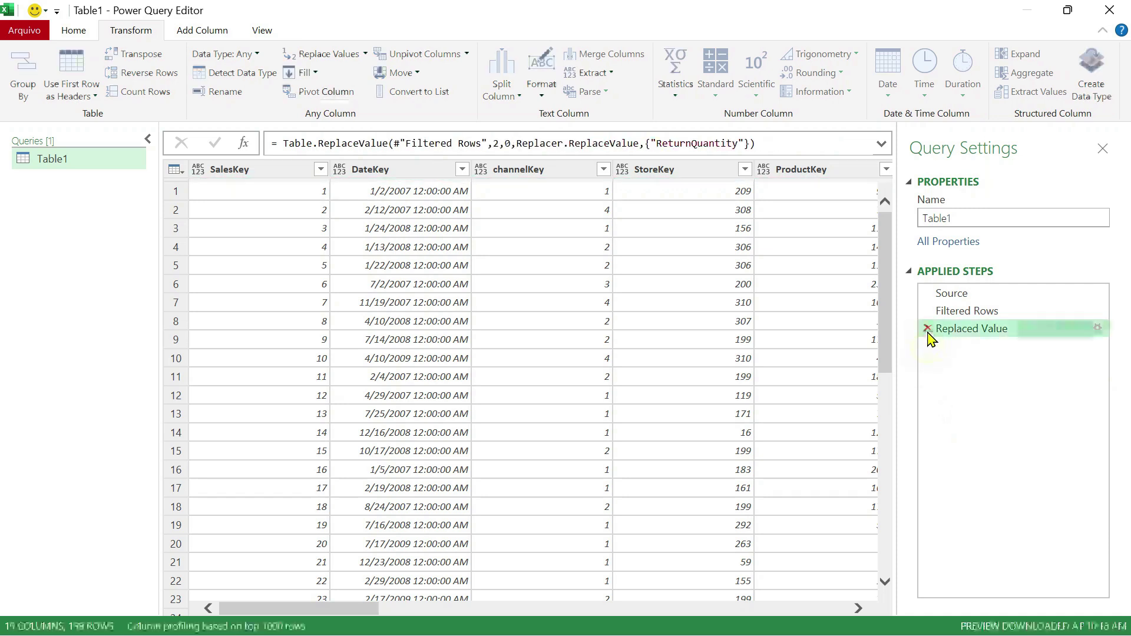
click(928, 329)
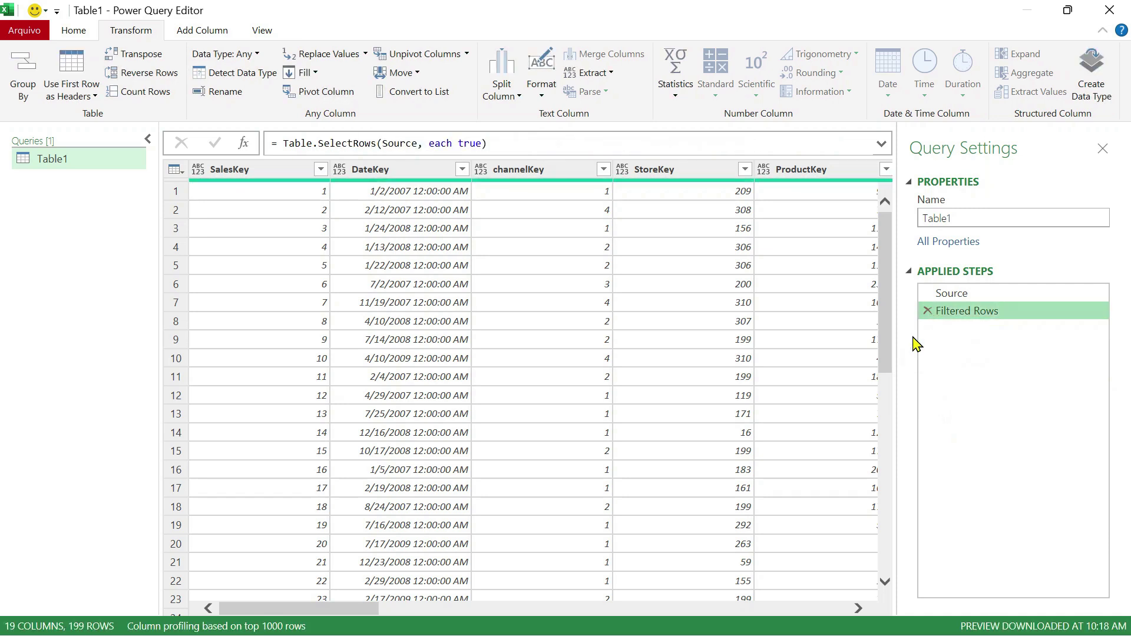
click(927, 310)
drag(319, 616, 820, 591)
drag(559, 613, 263, 596)
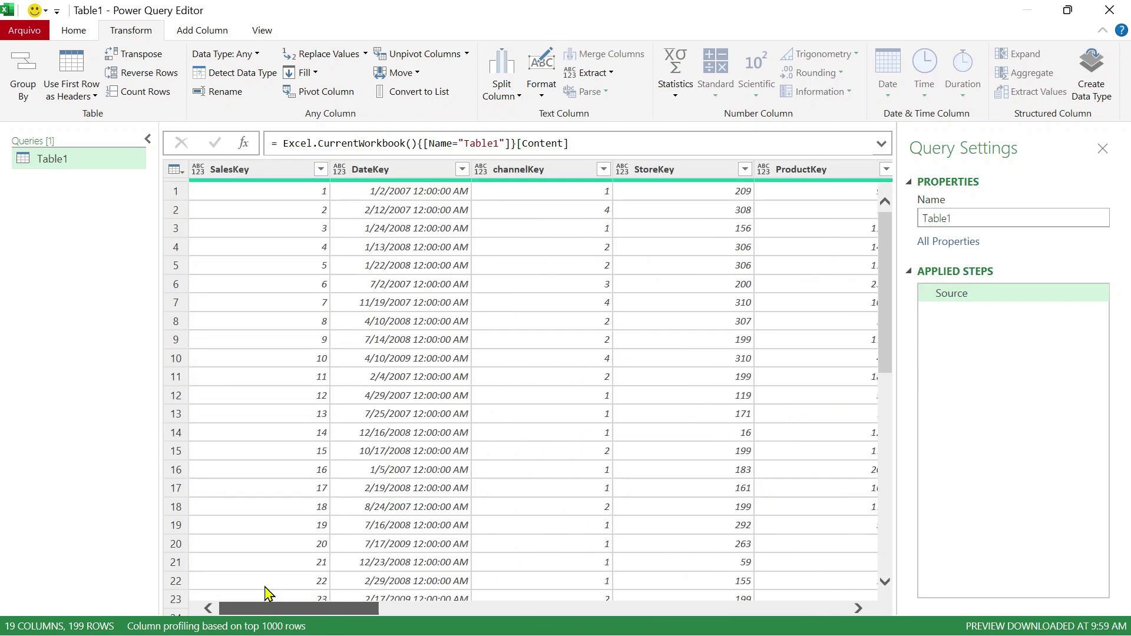
click(198, 172)
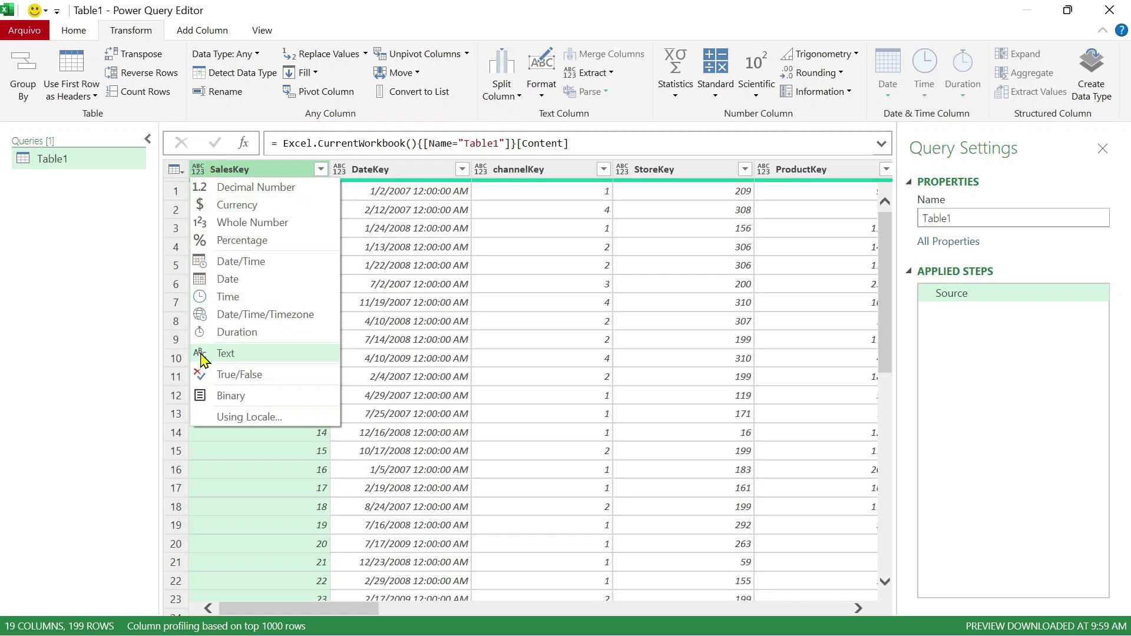
click(335, 9)
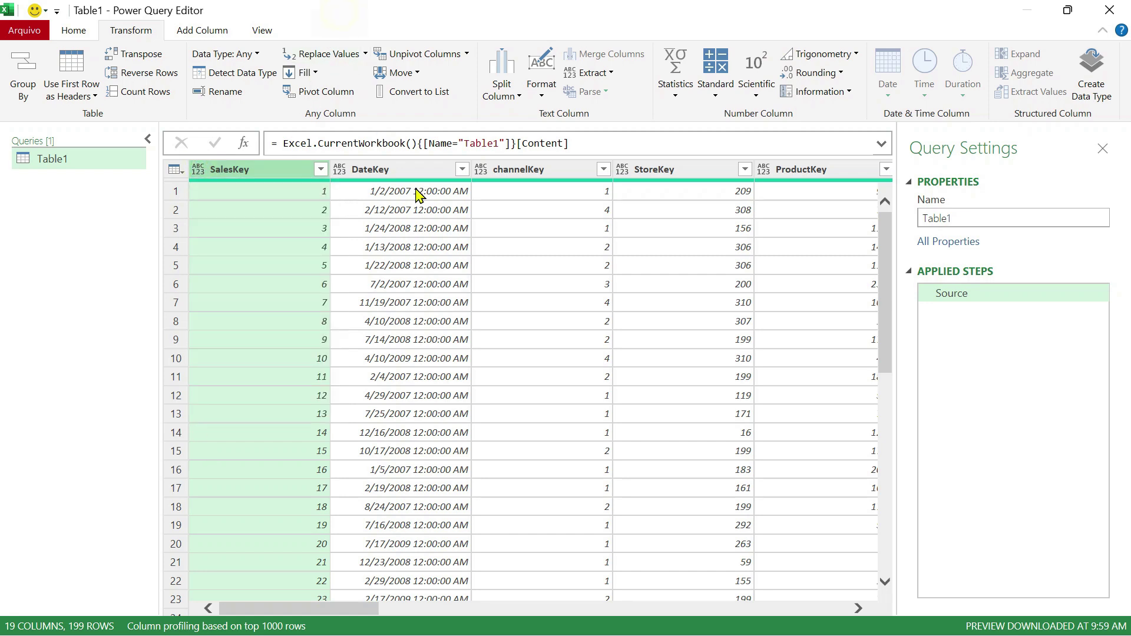
click(563, 171)
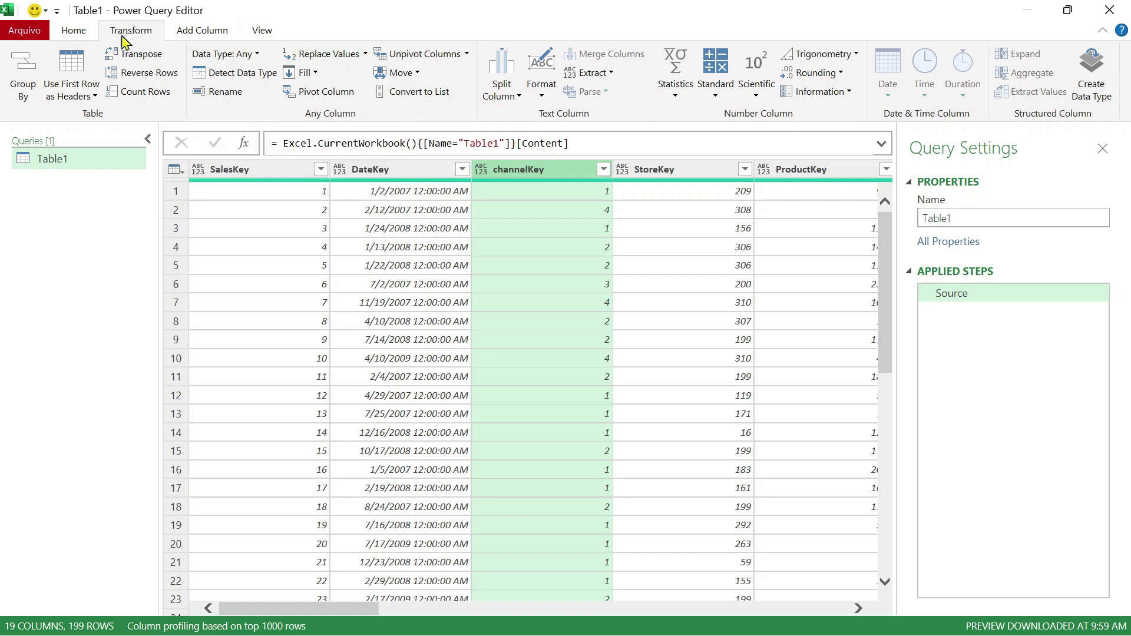
click(256, 54)
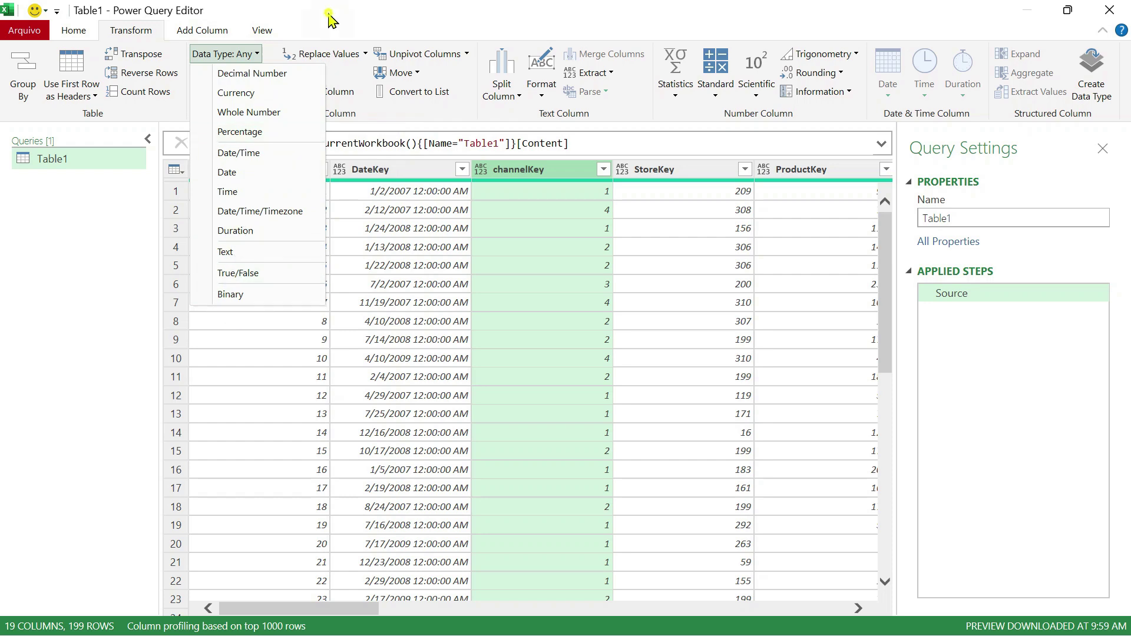
key(super+Down)
click(949, 13)
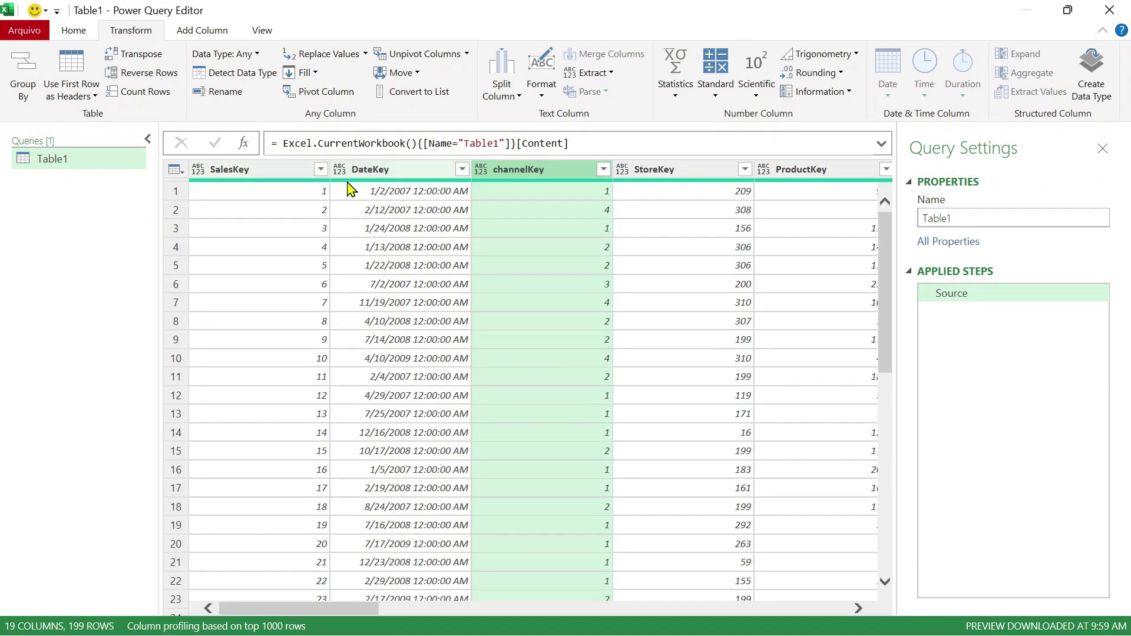
click(340, 170)
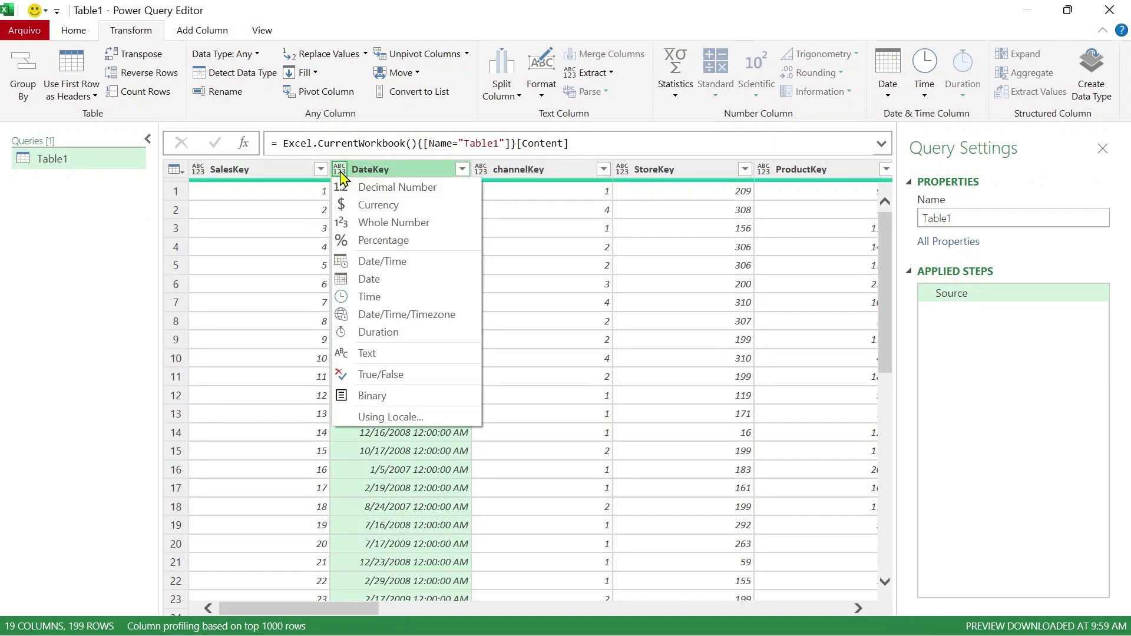
click(424, 172)
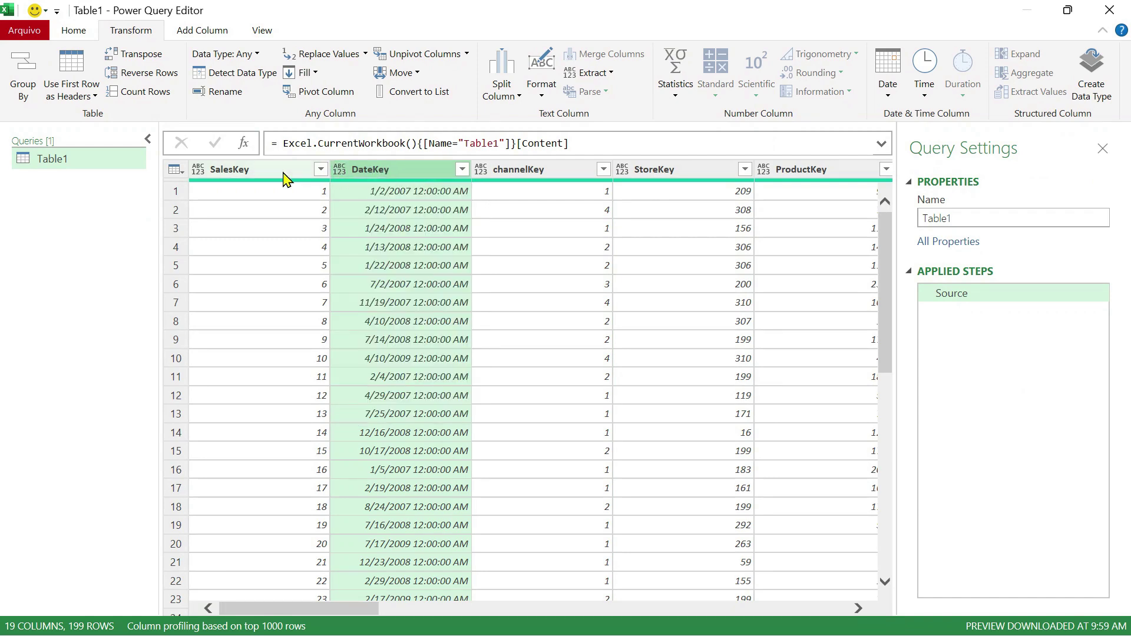
drag(314, 612, 295, 612)
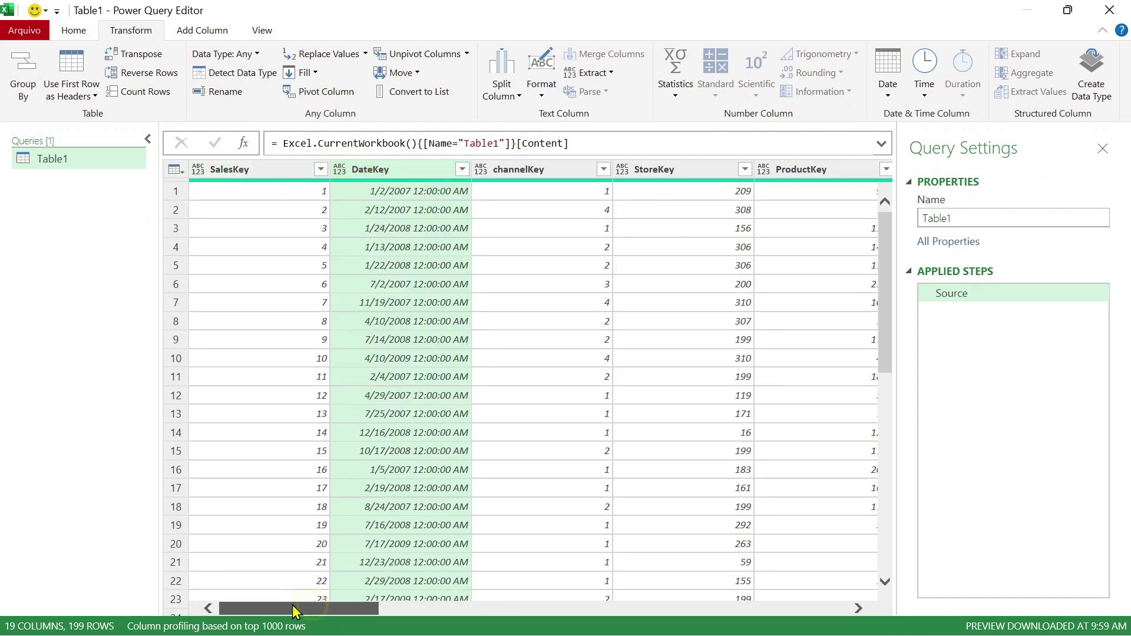
Step: Try changing the SalesKey through StoreKey columns to the Text type together, and delete the resulting Changed Type applied step
click(273, 173)
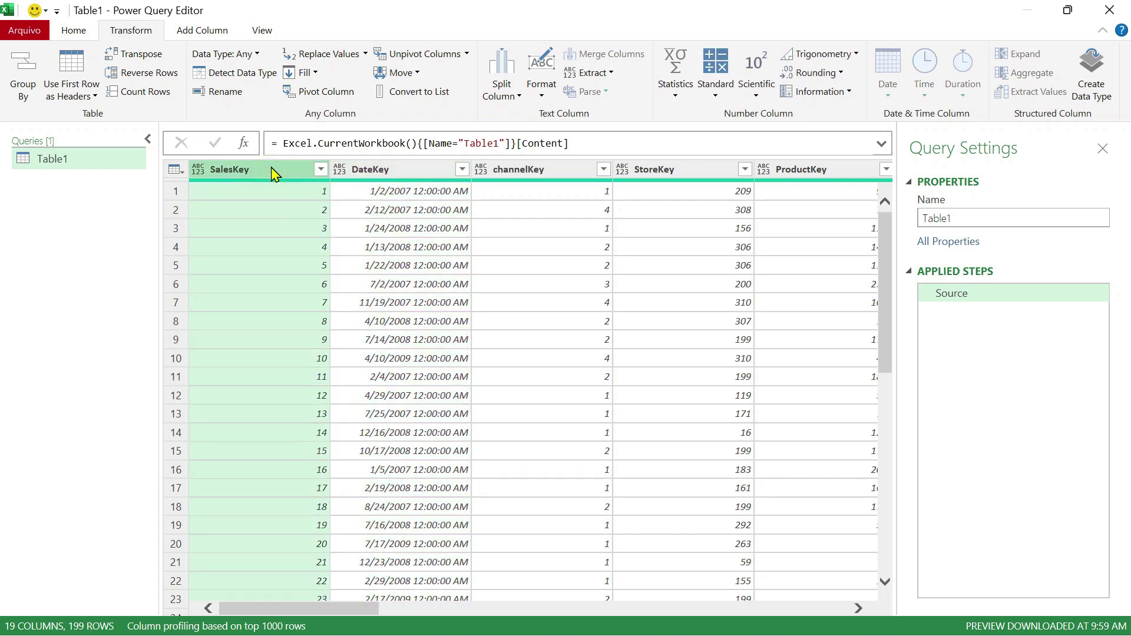
shift+click(700, 171)
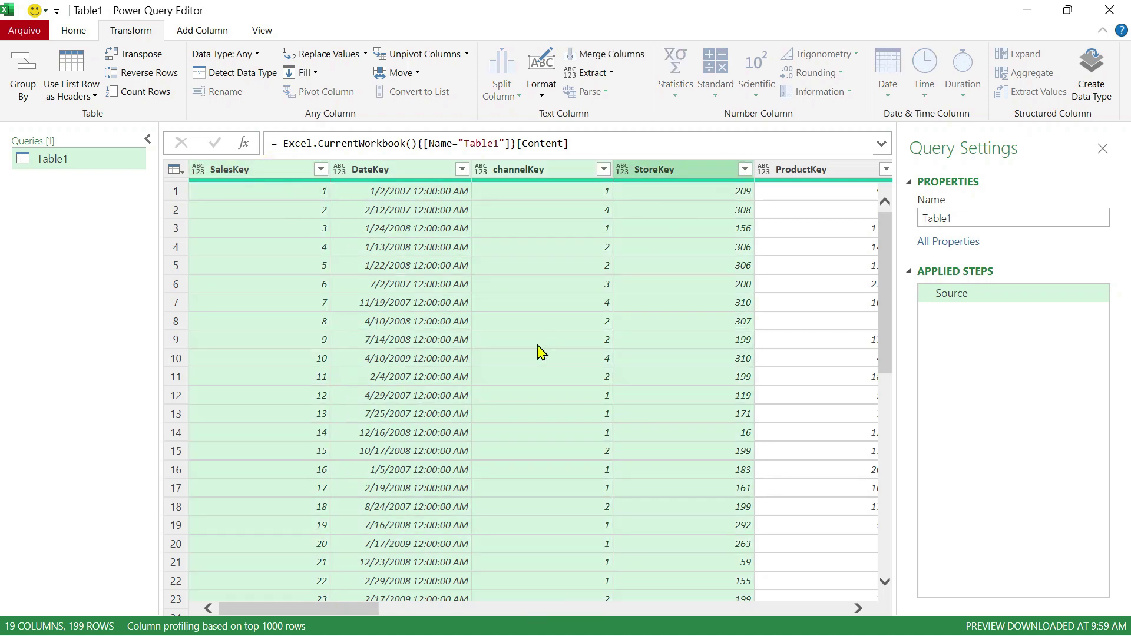
click(258, 56)
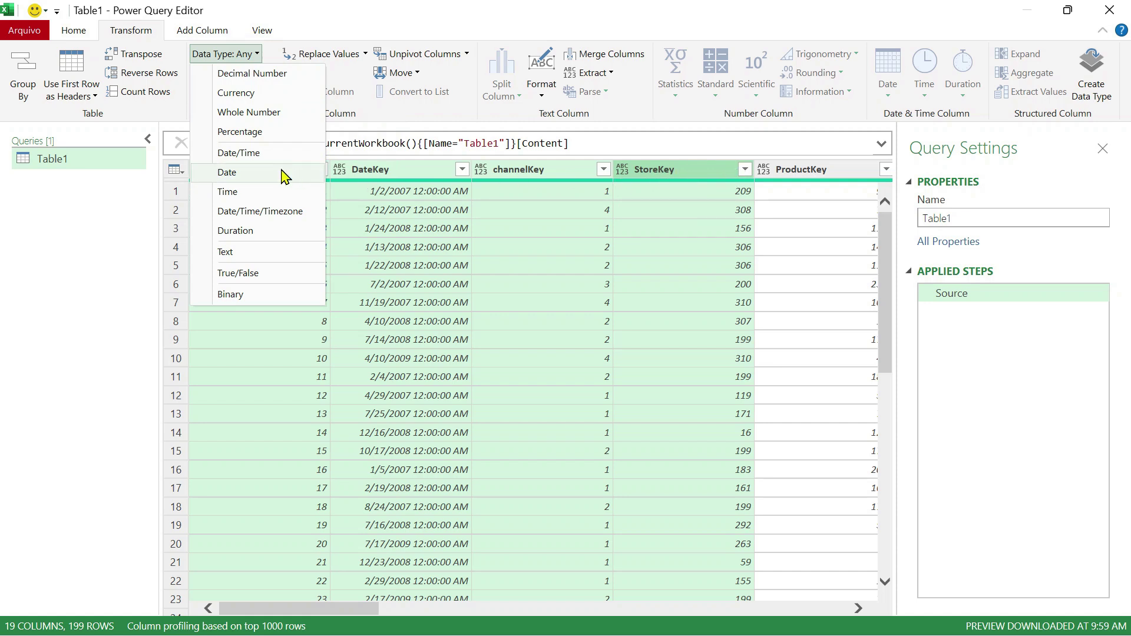
click(230, 252)
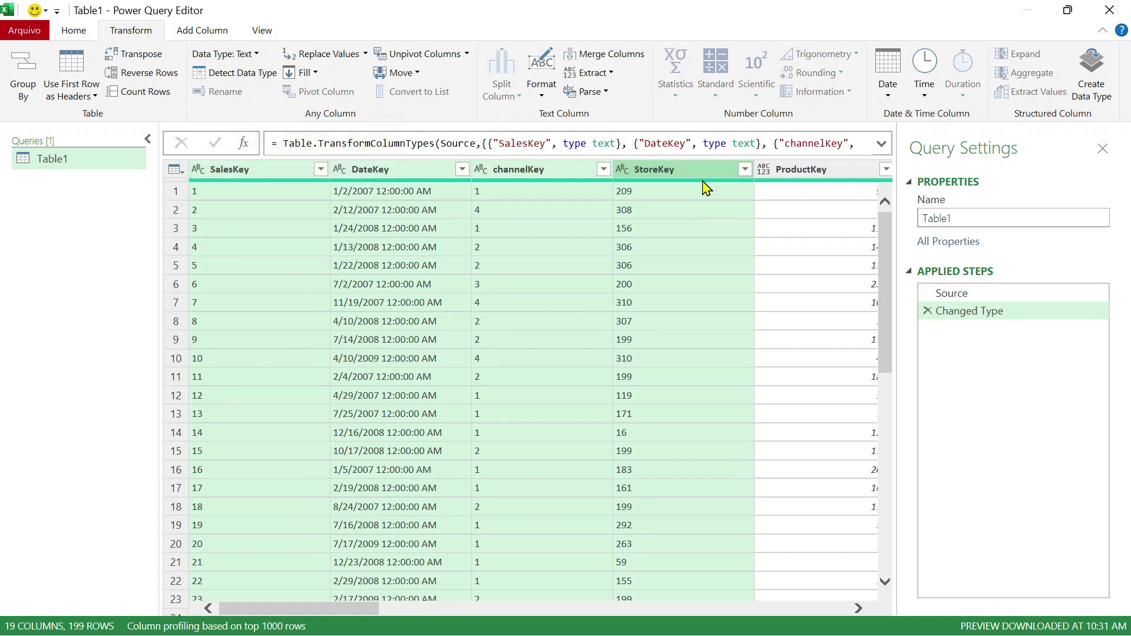
mouse_move(705, 187)
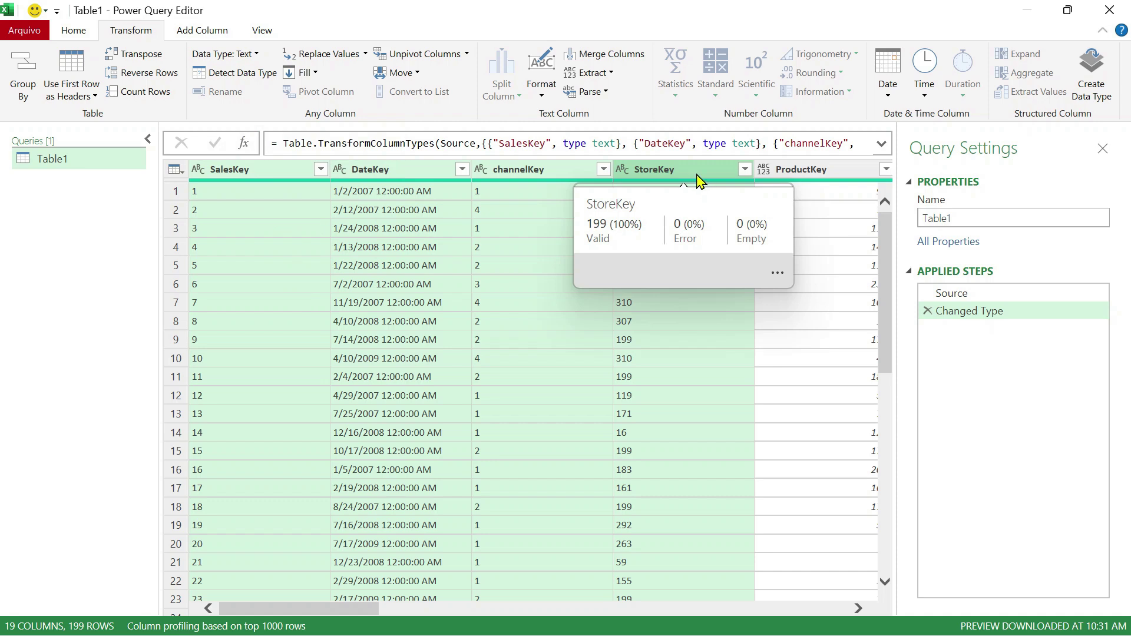
click(698, 171)
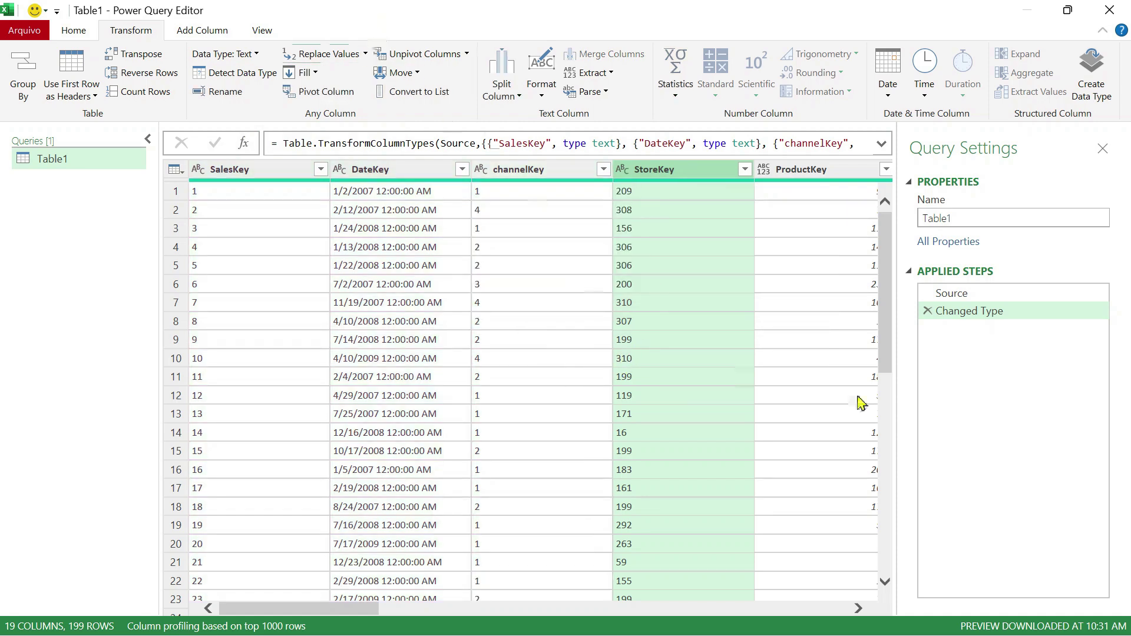
click(927, 311)
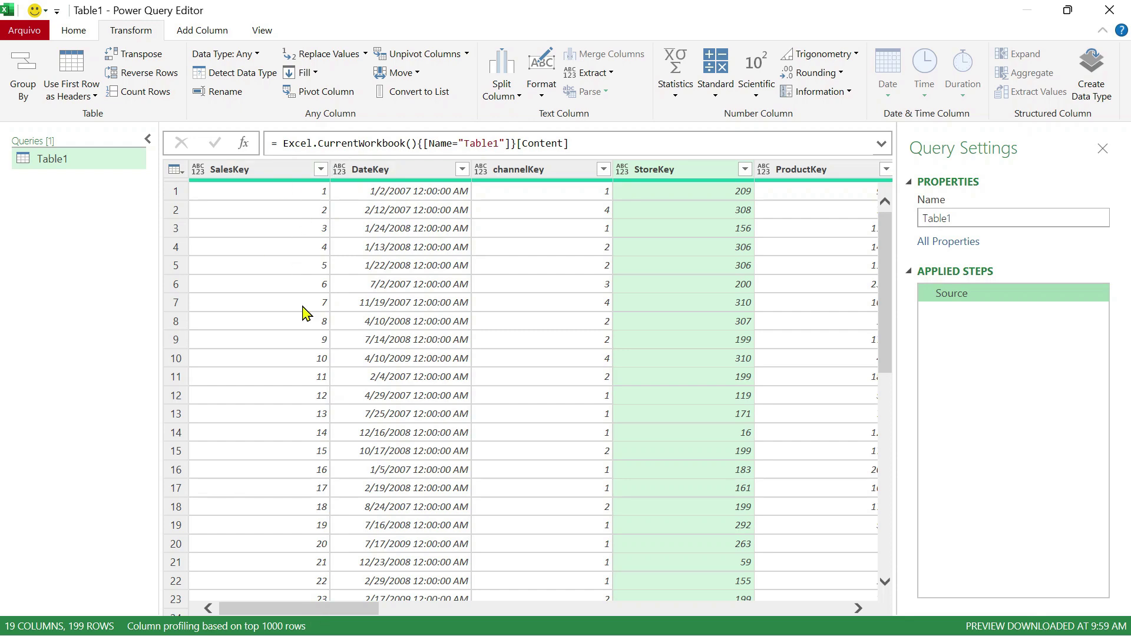
Step: Detect the data type of the StoreKey column automatically
drag(361, 610, 255, 598)
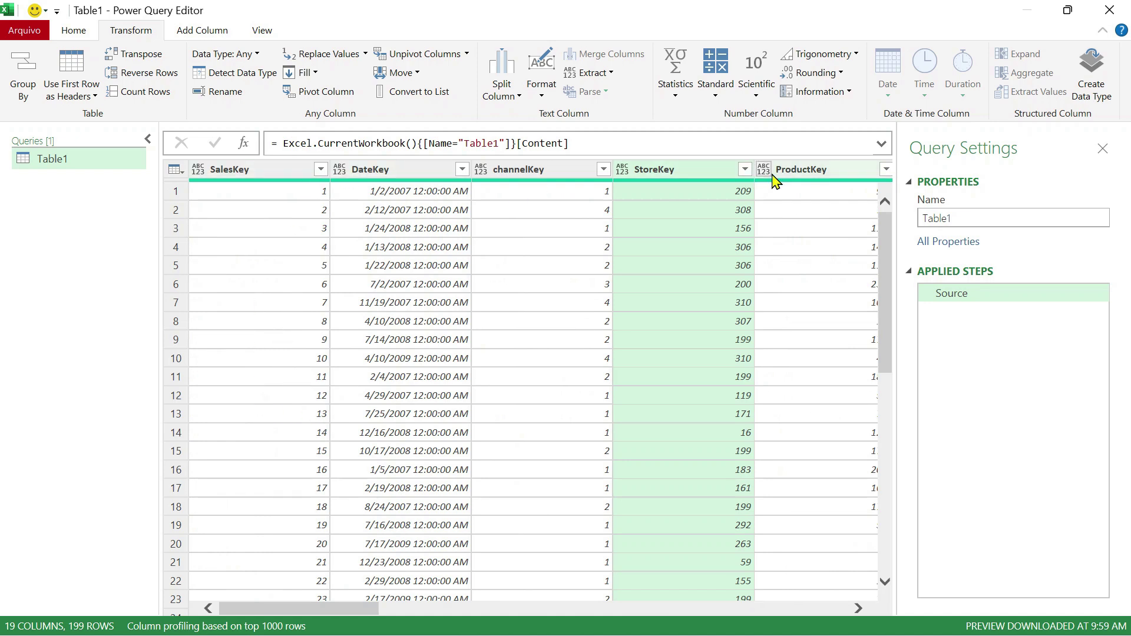
mouse_move(414, 7)
click(240, 73)
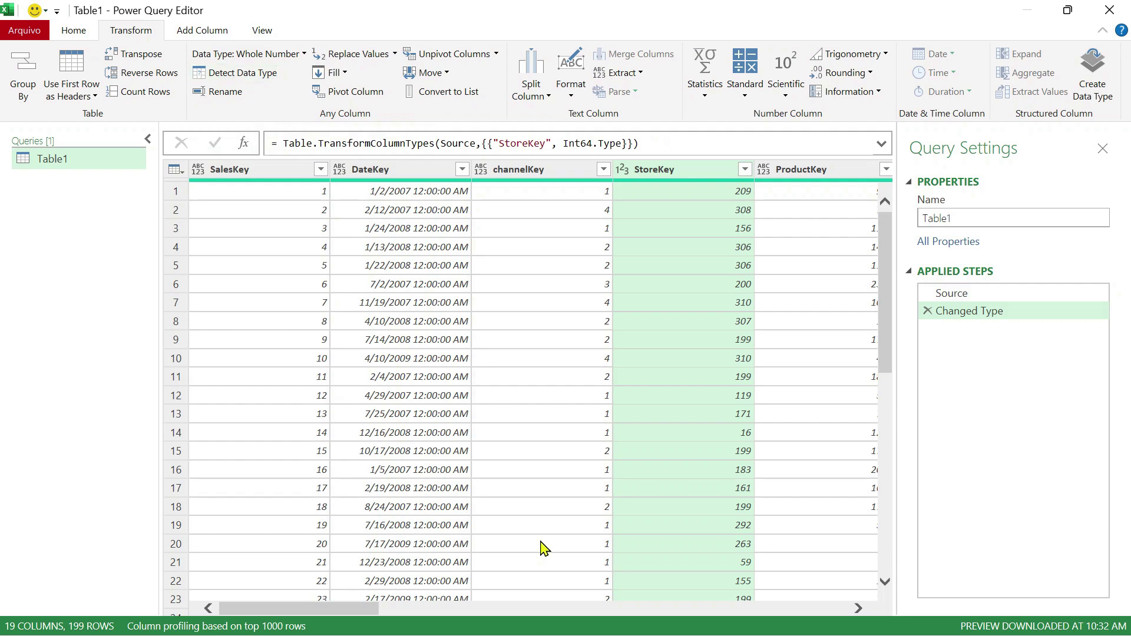
Step: Detect the data types of all Table1 columns from SalesKey through UpdateTime at once, and check the assigned types across the table
mouse_move(371, 631)
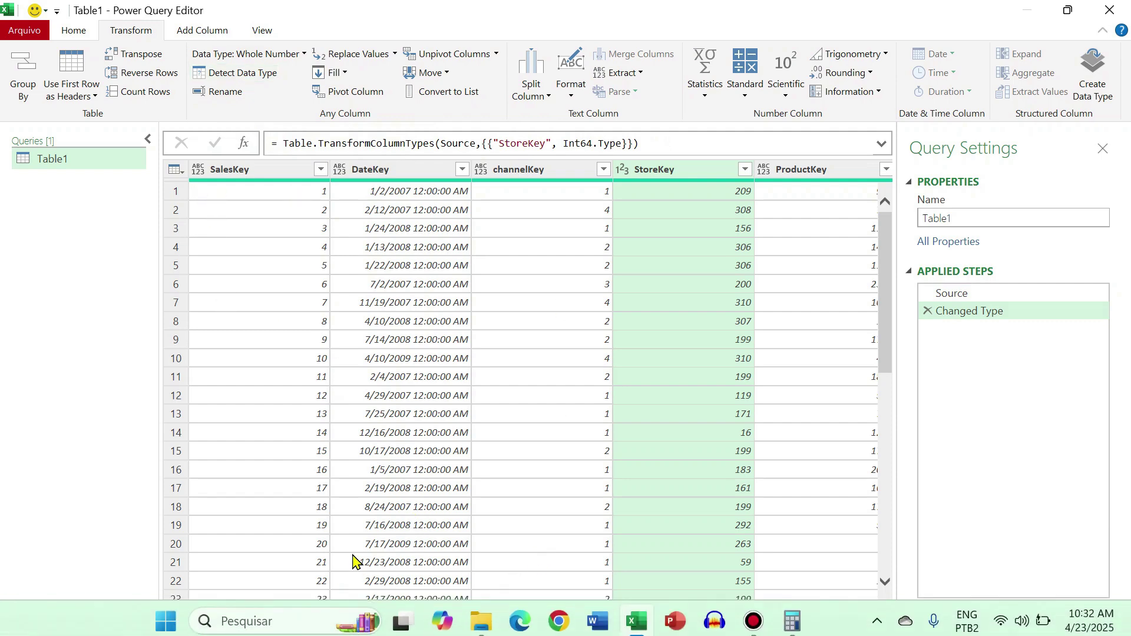
drag(346, 609, 858, 609)
click(835, 175)
drag(707, 608, 202, 609)
shift+click(295, 174)
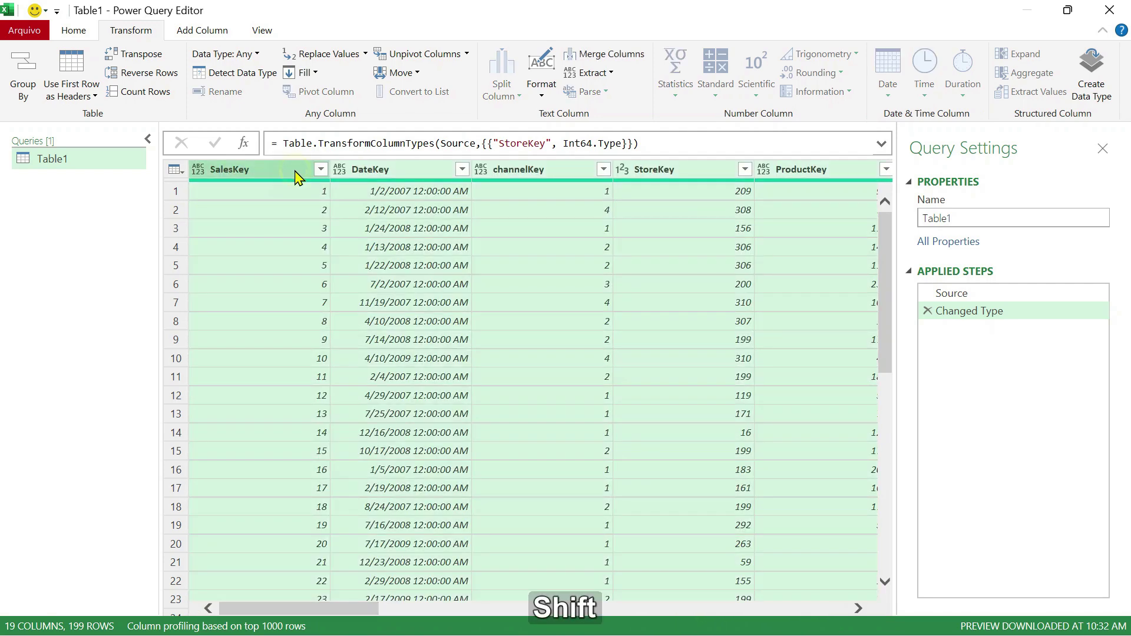
click(248, 77)
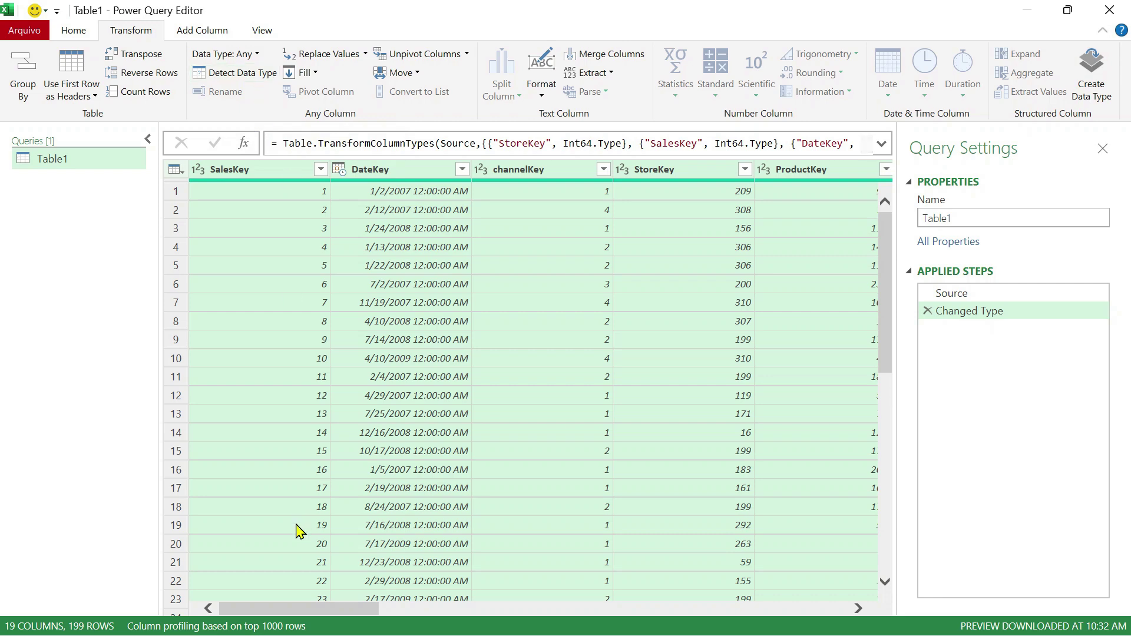
drag(305, 609, 778, 605)
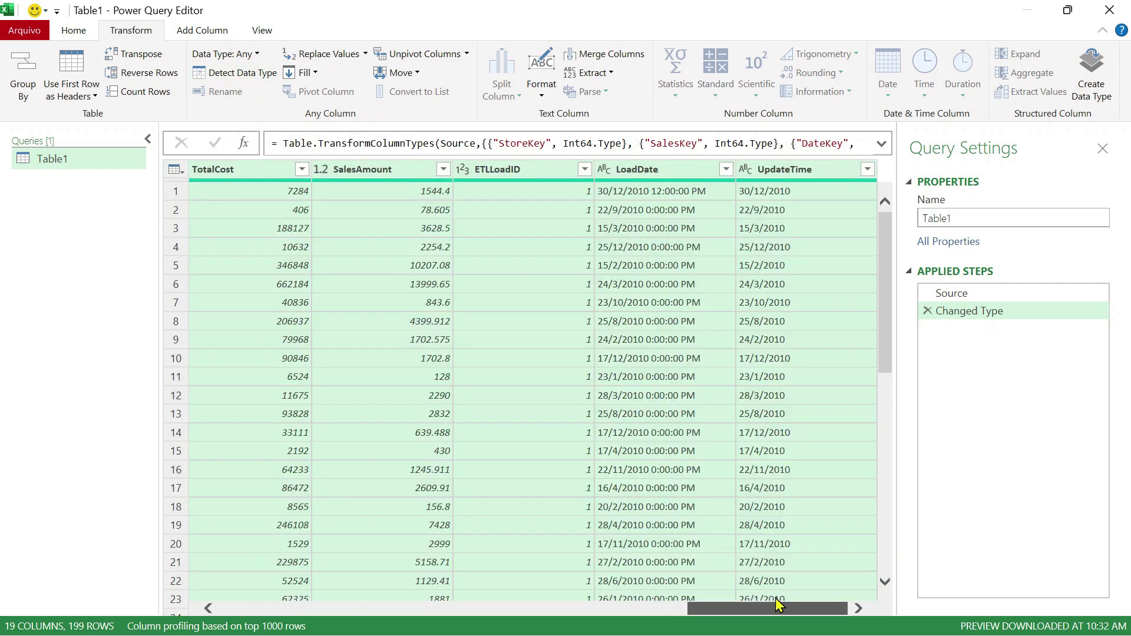
drag(779, 605, 283, 615)
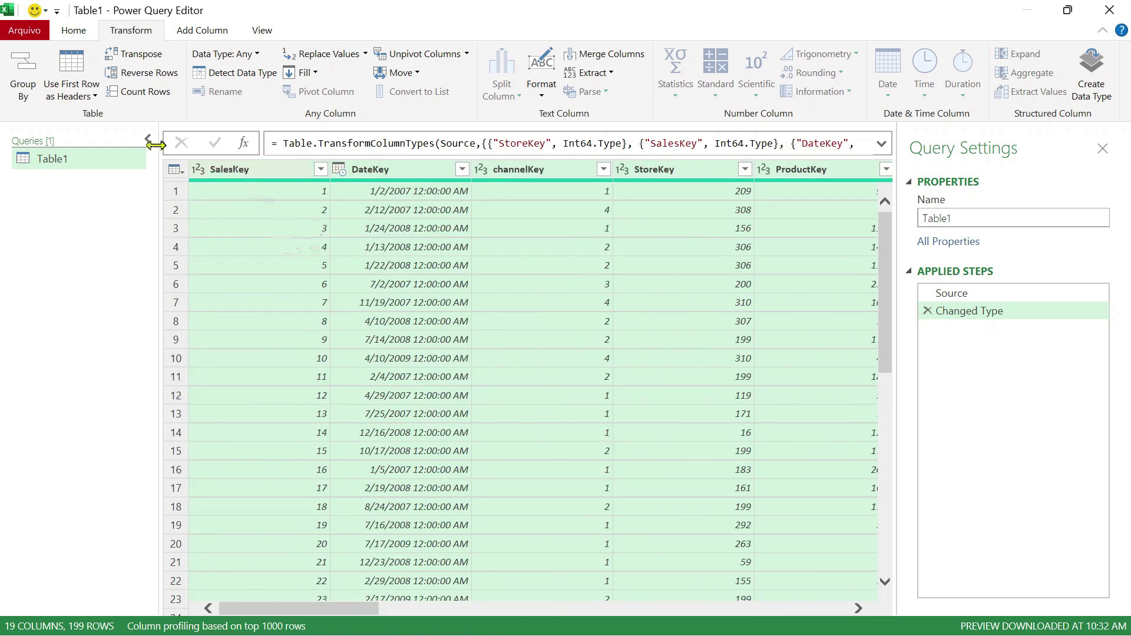